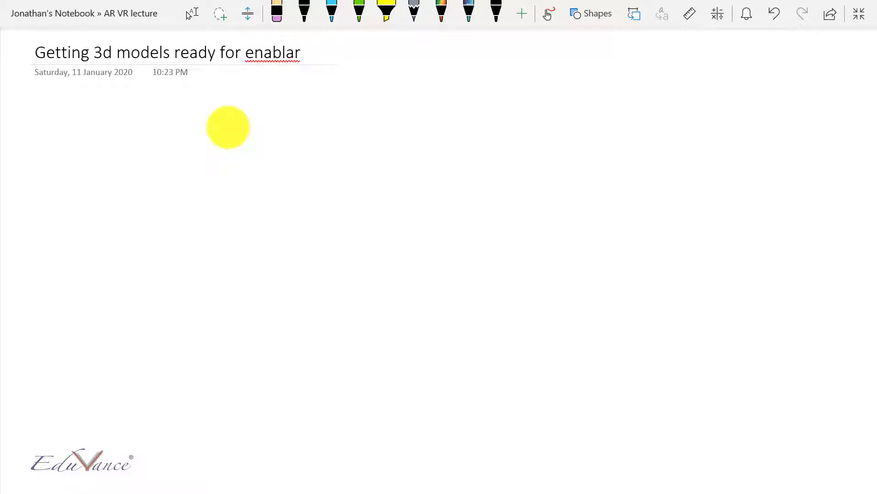
- Handwrite the heading "3D models → AR, VR or hologram apps" beneath the page title
{"action": "mouse_move", "coordinate": [188, 109]}
{"action": "left_mouse_down"}
{"action": "mouse_move", "coordinate": [186, 133]}
{"action": "mouse_move", "coordinate": [210, 139]}
{"action": "left_mouse_up"}
{"action": "mouse_move", "coordinate": [209, 117]}
{"action": "left_mouse_down"}
{"action": "mouse_move", "coordinate": [211, 140]}
{"action": "mouse_move", "coordinate": [254, 118]}
{"action": "mouse_move", "coordinate": [317, 114]}
{"action": "mouse_move", "coordinate": [325, 129]}
{"action": "mouse_move", "coordinate": [378, 112]}
{"action": "mouse_move", "coordinate": [440, 120]}
{"action": "left_mouse_up"}
{"action": "mouse_move", "coordinate": [453, 97]}
{"action": "left_mouse_down"}
{"action": "mouse_move", "coordinate": [465, 94]}
{"action": "mouse_move", "coordinate": [489, 113]}
{"action": "mouse_move", "coordinate": [516, 106]}
{"action": "left_mouse_up"}
{"action": "left_click_drag", "start_coordinate": [529, 105], "coordinate": [528, 118]}
{"action": "left_click_drag", "start_coordinate": [558, 85], "coordinate": [567, 110]}
{"action": "left_click_drag", "start_coordinate": [575, 100], "coordinate": [586, 111]}
{"action": "mouse_move", "coordinate": [593, 99]}
{"action": "left_mouse_down"}
{"action": "mouse_move", "coordinate": [611, 97]}
{"action": "mouse_move", "coordinate": [590, 133]}
{"action": "mouse_move", "coordinate": [617, 98]}
{"action": "mouse_move", "coordinate": [670, 90]}
{"action": "mouse_move", "coordinate": [677, 111]}
{"action": "mouse_move", "coordinate": [692, 97]}
{"action": "left_mouse_up"}
{"action": "left_click_drag", "start_coordinate": [702, 89], "coordinate": [693, 106]}
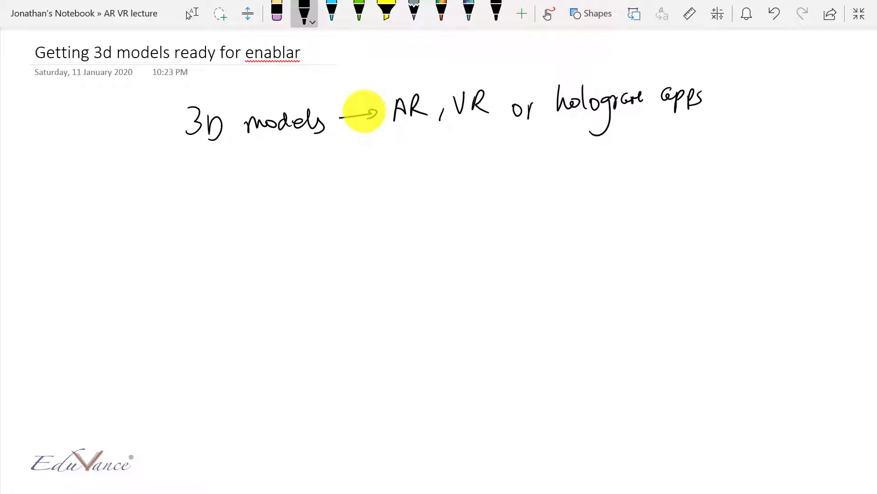
- Draw five vertical divider lines beneath the handwritten heading to form four columns
{"action": "left_click_drag", "start_coordinate": [119, 175], "coordinate": [126, 329]}
{"action": "left_click_drag", "start_coordinate": [280, 180], "coordinate": [279, 319]}
{"action": "left_click_drag", "start_coordinate": [459, 165], "coordinate": [465, 301]}
{"action": "left_click_drag", "start_coordinate": [649, 162], "coordinate": [630, 312]}
{"action": "left_click_drag", "start_coordinate": [803, 156], "coordinate": [789, 313]}
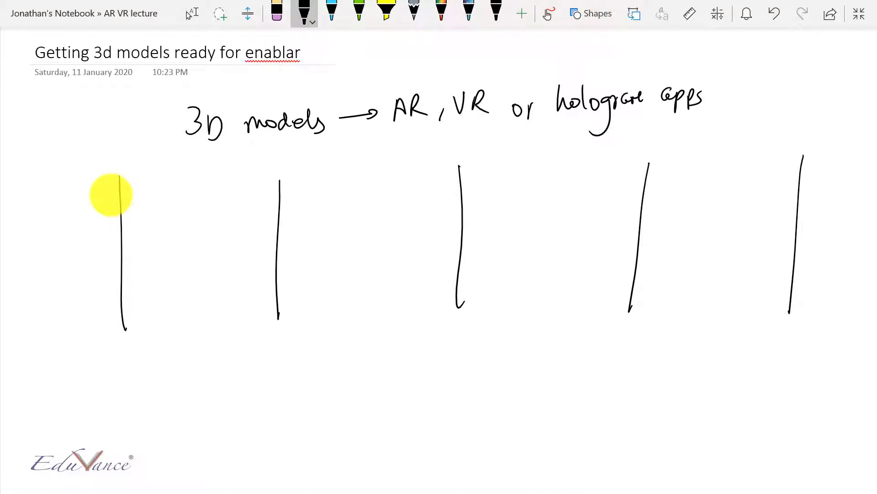
- Handwrite "3D models ready" in the first column with a downward arrow to "ready made"
{"action": "mouse_move", "coordinate": [141, 189]}
{"action": "left_mouse_down"}
{"action": "mouse_move", "coordinate": [138, 207]}
{"action": "mouse_move", "coordinate": [171, 209]}
{"action": "left_mouse_up"}
{"action": "left_click_drag", "start_coordinate": [170, 192], "coordinate": [171, 209]}
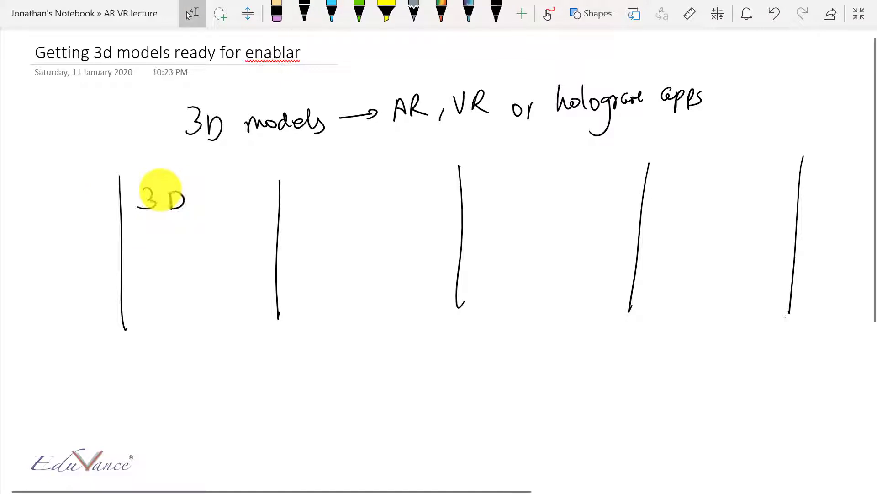
{"action": "left_click", "coordinate": [305, 13]}
{"action": "mouse_move", "coordinate": [138, 254]}
{"action": "left_mouse_down"}
{"action": "mouse_move", "coordinate": [160, 251]}
{"action": "mouse_move", "coordinate": [185, 234]}
{"action": "left_mouse_up"}
{"action": "mouse_move", "coordinate": [188, 244]}
{"action": "left_mouse_down"}
{"action": "mouse_move", "coordinate": [202, 238]}
{"action": "mouse_move", "coordinate": [199, 254]}
{"action": "left_mouse_up"}
{"action": "mouse_move", "coordinate": [153, 276]}
{"action": "left_mouse_down"}
{"action": "mouse_move", "coordinate": [178, 282]}
{"action": "mouse_move", "coordinate": [195, 274]}
{"action": "mouse_move", "coordinate": [195, 301]}
{"action": "mouse_move", "coordinate": [175, 333]}
{"action": "left_mouse_up"}
{"action": "left_click_drag", "start_coordinate": [168, 321], "coordinate": [180, 323]}
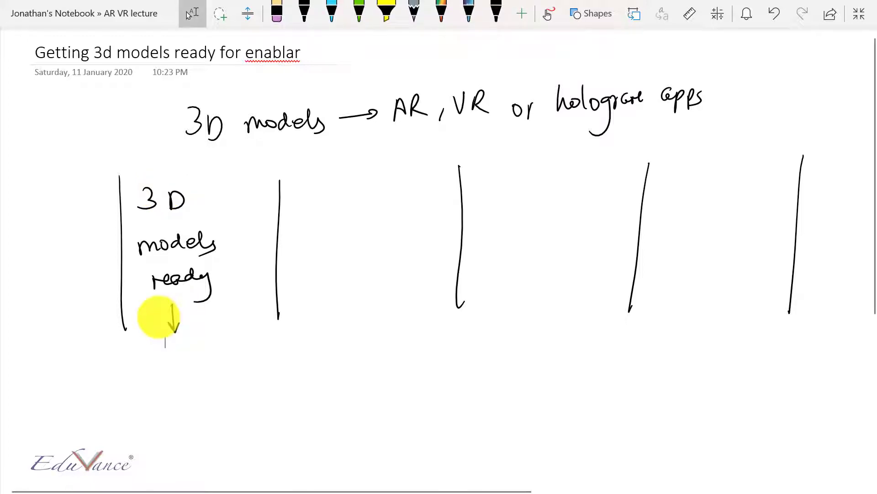
{"action": "mouse_move", "coordinate": [143, 352]}
{"action": "left_mouse_down"}
{"action": "mouse_move", "coordinate": [195, 360]}
{"action": "mouse_move", "coordinate": [177, 373]}
{"action": "mouse_move", "coordinate": [216, 351]}
{"action": "mouse_move", "coordinate": [231, 359]}
{"action": "mouse_move", "coordinate": [257, 358]}
{"action": "left_mouse_up"}
- Draw an arrow from the first column to the second and handwrite "enablAR (upload)" there
{"action": "left_click_drag", "start_coordinate": [237, 235], "coordinate": [312, 234]}
{"action": "left_click_drag", "start_coordinate": [293, 230], "coordinate": [293, 243]}
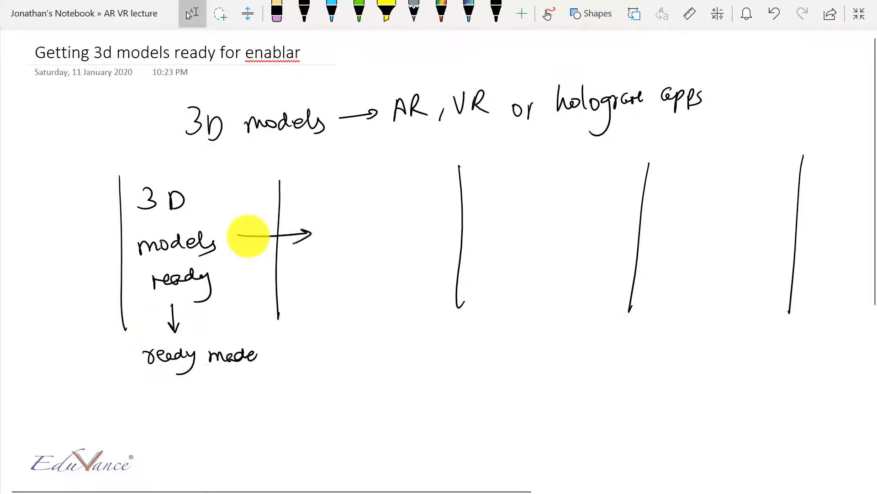
{"action": "left_click_drag", "start_coordinate": [328, 181], "coordinate": [322, 189]}
{"action": "mouse_move", "coordinate": [329, 182]}
{"action": "left_mouse_down"}
{"action": "mouse_move", "coordinate": [358, 175]}
{"action": "mouse_move", "coordinate": [396, 170]}
{"action": "left_mouse_up"}
{"action": "mouse_move", "coordinate": [327, 213]}
{"action": "left_mouse_down"}
{"action": "mouse_move", "coordinate": [329, 232]}
{"action": "mouse_move", "coordinate": [347, 223]}
{"action": "left_mouse_up"}
{"action": "left_click_drag", "start_coordinate": [351, 213], "coordinate": [364, 222]}
{"action": "left_click_drag", "start_coordinate": [371, 215], "coordinate": [387, 221]}
{"action": "left_click_drag", "start_coordinate": [390, 213], "coordinate": [399, 205]}
{"action": "left_click_drag", "start_coordinate": [404, 198], "coordinate": [403, 223]}
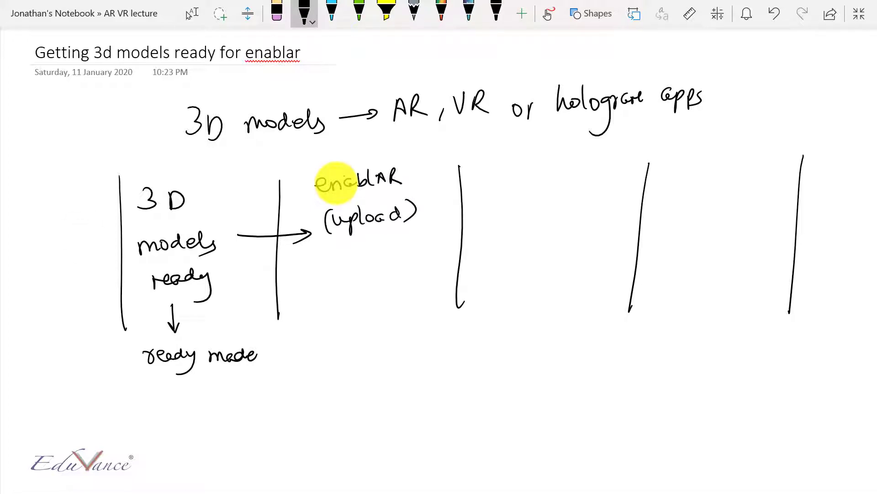
- Draw an arrow into the third column and handwrite "install app" in it
{"action": "left_click_drag", "start_coordinate": [446, 223], "coordinate": [473, 230]}
{"action": "mouse_move", "coordinate": [501, 179]}
{"action": "left_mouse_down"}
{"action": "mouse_move", "coordinate": [503, 192]}
{"action": "mouse_move", "coordinate": [520, 190]}
{"action": "left_mouse_up"}
{"action": "mouse_move", "coordinate": [531, 177]}
{"action": "left_mouse_down"}
{"action": "mouse_move", "coordinate": [526, 193]}
{"action": "mouse_move", "coordinate": [537, 193]}
{"action": "left_mouse_up"}
{"action": "left_click_drag", "start_coordinate": [532, 183], "coordinate": [554, 189]}
{"action": "left_click_drag", "start_coordinate": [554, 187], "coordinate": [567, 174]}
{"action": "left_click_drag", "start_coordinate": [566, 185], "coordinate": [574, 181]}
{"action": "left_click", "coordinate": [304, 14]}
{"action": "mouse_move", "coordinate": [530, 215]}
{"action": "left_mouse_down"}
{"action": "mouse_move", "coordinate": [542, 220]}
{"action": "mouse_move", "coordinate": [535, 223]}
{"action": "left_mouse_up"}
{"action": "mouse_move", "coordinate": [558, 211]}
{"action": "left_mouse_down"}
{"action": "mouse_move", "coordinate": [556, 232]}
{"action": "mouse_move", "coordinate": [560, 225]}
{"action": "left_mouse_up"}
- Add an upward arrow from "upload" to "enablAR" and a downward arrow from "upload" to the handwritten note "app (phone)"
{"action": "key", "text": "Escape"}
{"action": "left_click_drag", "start_coordinate": [351, 206], "coordinate": [350, 194]}
{"action": "left_click_drag", "start_coordinate": [346, 201], "coordinate": [355, 200]}
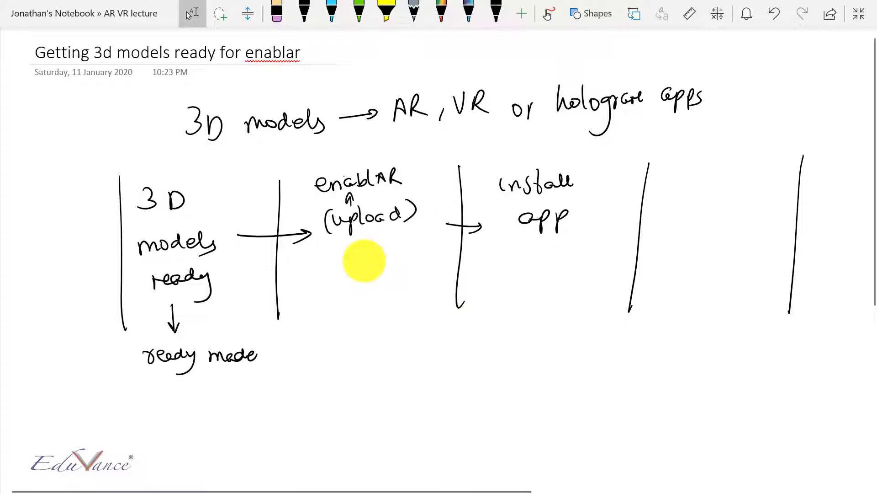
{"action": "left_click", "coordinate": [304, 14]}
{"action": "left_click_drag", "start_coordinate": [346, 250], "coordinate": [345, 273]}
{"action": "mouse_move", "coordinate": [342, 267]}
{"action": "left_mouse_down"}
{"action": "mouse_move", "coordinate": [332, 290]}
{"action": "mouse_move", "coordinate": [350, 296]}
{"action": "left_mouse_up"}
{"action": "mouse_move", "coordinate": [354, 293]}
{"action": "left_mouse_down"}
{"action": "mouse_move", "coordinate": [355, 310]}
{"action": "mouse_move", "coordinate": [365, 292]}
{"action": "mouse_move", "coordinate": [376, 308]}
{"action": "left_mouse_up"}
{"action": "key", "text": "Escape"}
{"action": "left_click_drag", "start_coordinate": [376, 292], "coordinate": [392, 298]}
{"action": "left_click_drag", "start_coordinate": [392, 295], "coordinate": [422, 288]}
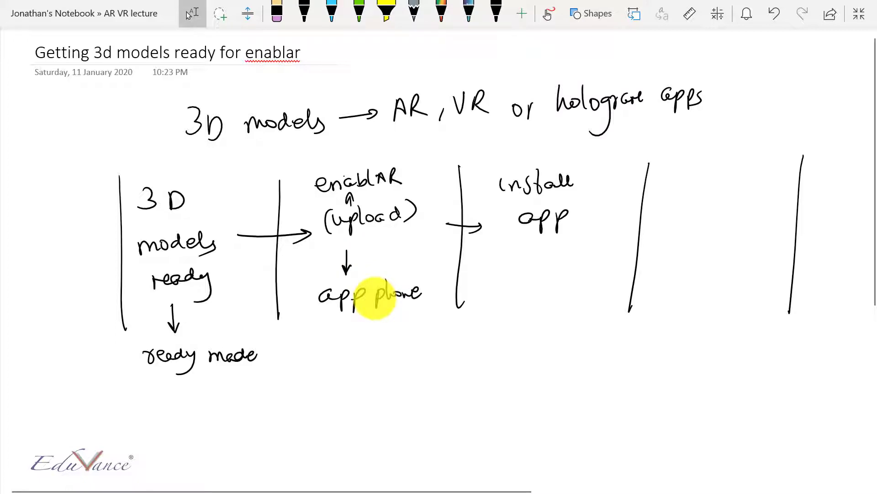
{"action": "left_click_drag", "start_coordinate": [373, 274], "coordinate": [364, 321]}
{"action": "left_click_drag", "start_coordinate": [421, 274], "coordinate": [427, 303]}
- Handwrite the sub-items "copy phone" and "install" with small arrows beneath "install app"
{"action": "left_click_drag", "start_coordinate": [486, 253], "coordinate": [486, 269]}
{"action": "left_click_drag", "start_coordinate": [489, 261], "coordinate": [497, 278]}
{"action": "mouse_move", "coordinate": [498, 260]}
{"action": "left_mouse_down"}
{"action": "mouse_move", "coordinate": [499, 252]}
{"action": "mouse_move", "coordinate": [500, 289]}
{"action": "left_mouse_up"}
{"action": "mouse_move", "coordinate": [532, 254]}
{"action": "left_mouse_down"}
{"action": "mouse_move", "coordinate": [531, 274]}
{"action": "mouse_move", "coordinate": [580, 252]}
{"action": "left_mouse_up"}
{"action": "left_click", "coordinate": [304, 12]}
{"action": "mouse_move", "coordinate": [451, 266]}
{"action": "left_mouse_down"}
{"action": "mouse_move", "coordinate": [473, 298]}
{"action": "mouse_move", "coordinate": [544, 296]}
{"action": "left_mouse_up"}
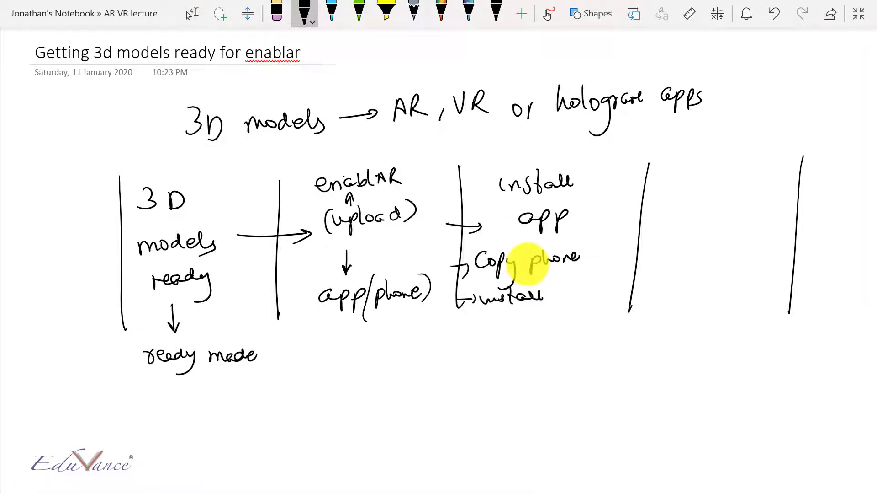
- Draw an arrow into the fourth column and handwrite "AR", "VR" and "hologram" one below another
{"action": "left_click_drag", "start_coordinate": [620, 227], "coordinate": [662, 226]}
{"action": "left_click_drag", "start_coordinate": [653, 220], "coordinate": [654, 233]}
{"action": "key", "text": "Escape"}
{"action": "left_click_drag", "start_coordinate": [677, 181], "coordinate": [691, 180]}
{"action": "left_click_drag", "start_coordinate": [681, 172], "coordinate": [689, 171]}
{"action": "mouse_move", "coordinate": [696, 180]}
{"action": "left_mouse_down"}
{"action": "mouse_move", "coordinate": [695, 165]}
{"action": "mouse_move", "coordinate": [706, 179]}
{"action": "mouse_move", "coordinate": [696, 199]}
{"action": "left_mouse_up"}
{"action": "left_click_drag", "start_coordinate": [697, 198], "coordinate": [708, 219]}
{"action": "mouse_move", "coordinate": [667, 247]}
{"action": "left_mouse_down"}
{"action": "mouse_move", "coordinate": [715, 267]}
{"action": "mouse_move", "coordinate": [734, 256]}
{"action": "mouse_move", "coordinate": [764, 265]}
{"action": "left_mouse_up"}
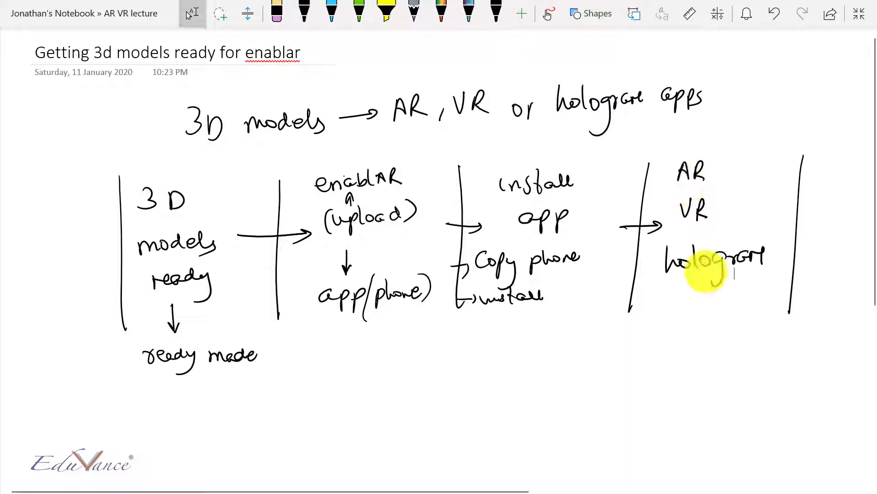
- Handwrite "3D model" below the columns, branching to "paint 3D" and "Blender", bracketed with an arrow to "3d models"
{"action": "mouse_move", "coordinate": [188, 175]}
{"action": "left_mouse_down"}
{"action": "mouse_move", "coordinate": [194, 180]}
{"action": "mouse_move", "coordinate": [221, 156]}
{"action": "left_mouse_up"}
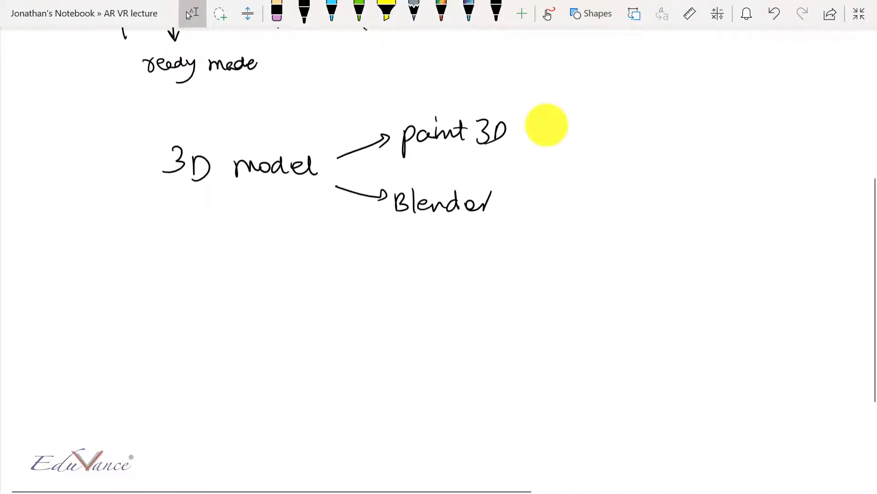
{"action": "mouse_move", "coordinate": [521, 120]}
{"action": "left_mouse_down"}
{"action": "mouse_move", "coordinate": [533, 155]}
{"action": "mouse_move", "coordinate": [512, 226]}
{"action": "left_mouse_up"}
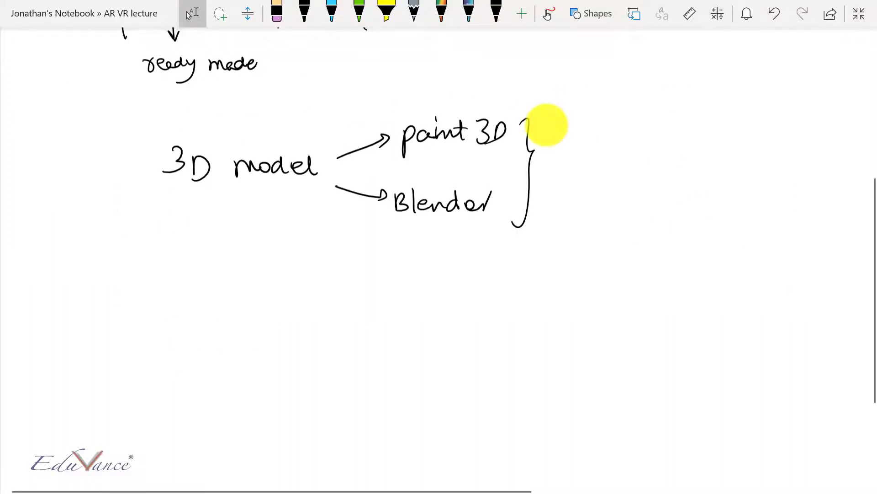
{"action": "left_click_drag", "start_coordinate": [552, 154], "coordinate": [630, 166]}
{"action": "mouse_move", "coordinate": [637, 152]}
{"action": "left_mouse_down"}
{"action": "mouse_move", "coordinate": [639, 164]}
{"action": "mouse_move", "coordinate": [696, 164]}
{"action": "left_mouse_up"}
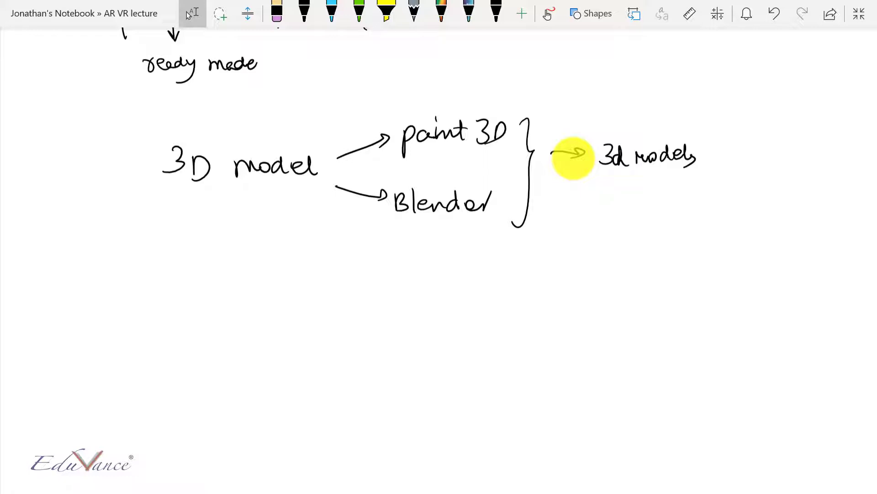
- Circle "3D model" and draw an arrow down from it to the handwritten file type example "word → docx"
{"action": "mouse_move", "coordinate": [182, 129]}
{"action": "left_mouse_down"}
{"action": "mouse_move", "coordinate": [160, 129]}
{"action": "mouse_move", "coordinate": [256, 221]}
{"action": "mouse_move", "coordinate": [174, 120]}
{"action": "mouse_move", "coordinate": [130, 146]}
{"action": "left_mouse_up"}
{"action": "left_click_drag", "start_coordinate": [219, 227], "coordinate": [219, 288]}
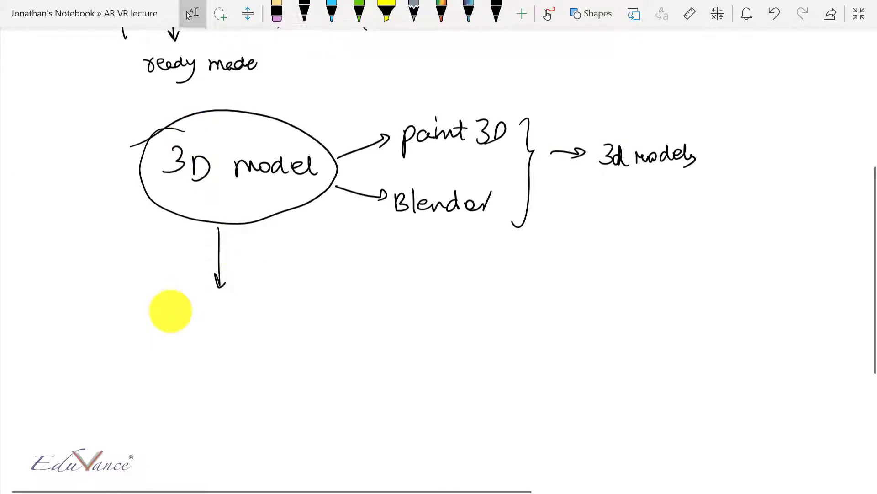
{"action": "mouse_move", "coordinate": [175, 306]}
{"action": "left_mouse_down"}
{"action": "mouse_move", "coordinate": [212, 311]}
{"action": "mouse_move", "coordinate": [230, 298]}
{"action": "mouse_move", "coordinate": [264, 309]}
{"action": "left_mouse_up"}
{"action": "mouse_move", "coordinate": [272, 307]}
{"action": "left_mouse_down"}
{"action": "mouse_move", "coordinate": [282, 301]}
{"action": "mouse_move", "coordinate": [284, 312]}
{"action": "left_mouse_up"}
{"action": "left_click_drag", "start_coordinate": [291, 303], "coordinate": [303, 311]}
{"action": "mouse_move", "coordinate": [313, 296]}
{"action": "left_mouse_down"}
{"action": "mouse_move", "coordinate": [323, 309]}
{"action": "mouse_move", "coordinate": [311, 312]}
{"action": "left_mouse_up"}
- Handwrite the second file type example "excel → .xlsx" beneath the word example
{"action": "left_click", "coordinate": [189, 12]}
{"action": "left_click_drag", "start_coordinate": [167, 337], "coordinate": [185, 345]}
{"action": "left_click_drag", "start_coordinate": [187, 338], "coordinate": [215, 345]}
{"action": "left_click_drag", "start_coordinate": [216, 340], "coordinate": [226, 330]}
{"action": "left_click", "coordinate": [275, 341]}
{"action": "left_click_drag", "start_coordinate": [234, 340], "coordinate": [304, 346]}
{"action": "mouse_move", "coordinate": [316, 338]}
{"action": "left_mouse_down"}
{"action": "mouse_move", "coordinate": [310, 347]}
{"action": "mouse_move", "coordinate": [334, 349]}
{"action": "left_mouse_up"}
{"action": "left_click_drag", "start_coordinate": [334, 331], "coordinate": [323, 349]}
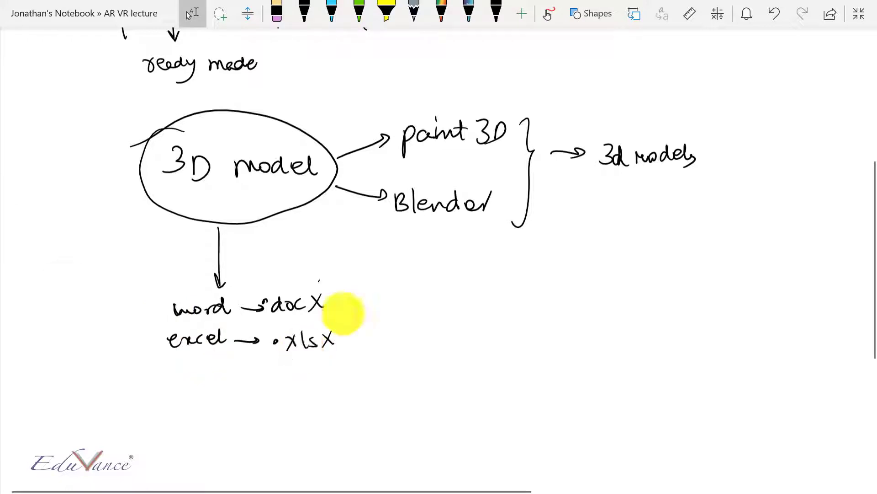
- Draw a curved arrow past the word and excel examples to a handwritten ".FBX"
{"action": "mouse_move", "coordinate": [211, 282]}
{"action": "left_mouse_down"}
{"action": "mouse_move", "coordinate": [180, 394]}
{"action": "mouse_move", "coordinate": [208, 409]}
{"action": "mouse_move", "coordinate": [218, 394]}
{"action": "left_mouse_up"}
{"action": "mouse_move", "coordinate": [222, 388]}
{"action": "left_mouse_down"}
{"action": "mouse_move", "coordinate": [223, 410]}
{"action": "mouse_move", "coordinate": [249, 404]}
{"action": "mouse_move", "coordinate": [233, 411]}
{"action": "left_mouse_up"}
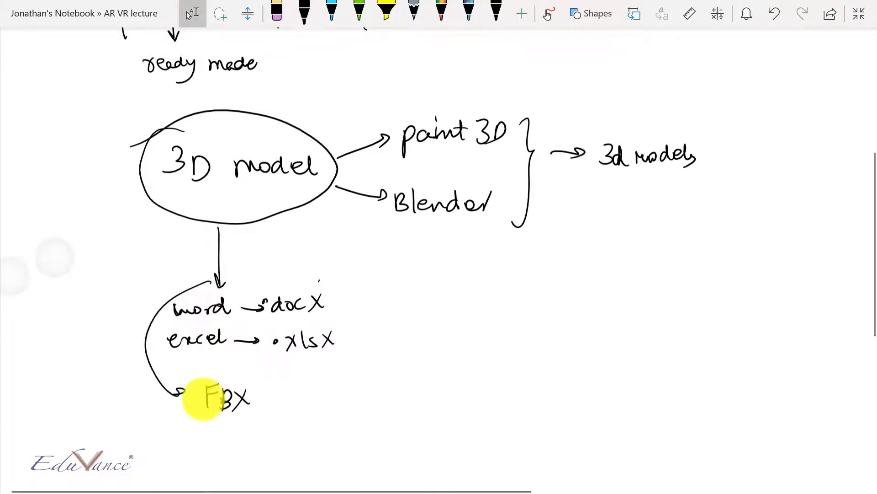
{"action": "left_click", "coordinate": [197, 398]}
{"action": "key", "text": "Escape"}
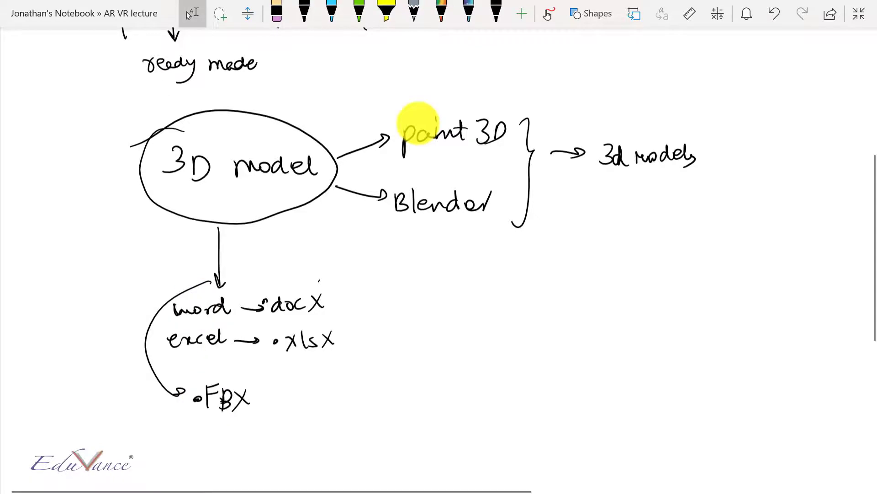
- Encircle "paint 3D" and "Blender", then draw an arrow to a circled "FBX" and another from it to "enablAR"
{"action": "mouse_move", "coordinate": [397, 112]}
{"action": "left_mouse_down"}
{"action": "mouse_move", "coordinate": [402, 237]}
{"action": "mouse_move", "coordinate": [493, 217]}
{"action": "mouse_move", "coordinate": [512, 103]}
{"action": "mouse_move", "coordinate": [396, 121]}
{"action": "left_mouse_up"}
{"action": "left_click_drag", "start_coordinate": [439, 239], "coordinate": [438, 291]}
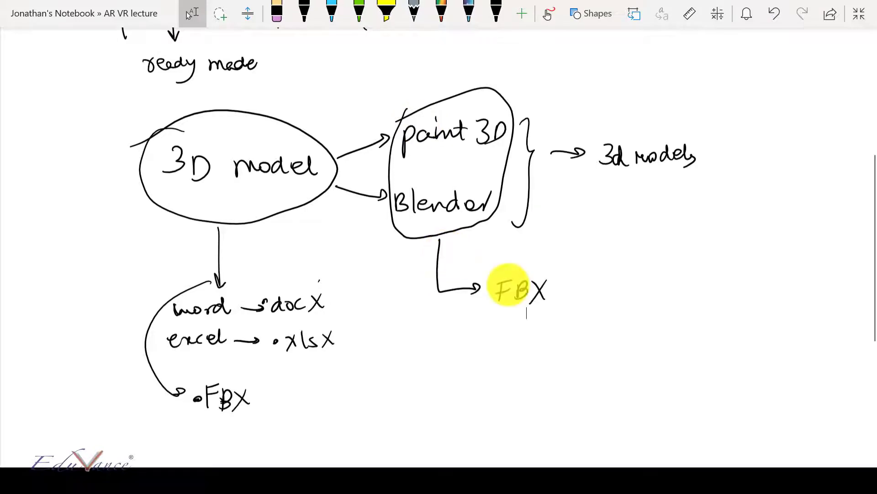
{"action": "mouse_move", "coordinate": [521, 264]}
{"action": "left_mouse_down"}
{"action": "mouse_move", "coordinate": [496, 269]}
{"action": "mouse_move", "coordinate": [567, 274]}
{"action": "mouse_move", "coordinate": [493, 273]}
{"action": "left_mouse_up"}
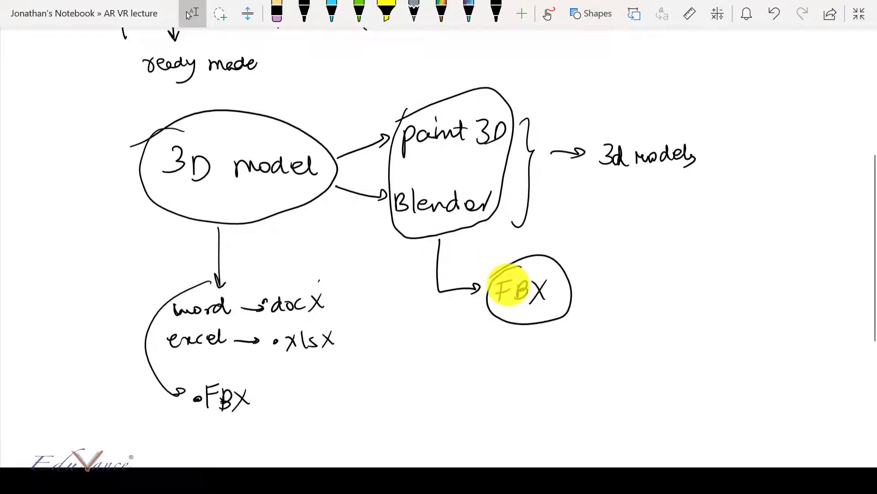
{"action": "mouse_move", "coordinate": [512, 325]}
{"action": "left_mouse_down"}
{"action": "mouse_move", "coordinate": [508, 366]}
{"action": "mouse_move", "coordinate": [560, 373]}
{"action": "left_mouse_up"}
{"action": "mouse_move", "coordinate": [563, 372]}
{"action": "left_mouse_down"}
{"action": "mouse_move", "coordinate": [614, 343]}
{"action": "mouse_move", "coordinate": [630, 345]}
{"action": "mouse_move", "coordinate": [633, 359]}
{"action": "left_mouse_up"}
{"action": "left_click_drag", "start_coordinate": [620, 352], "coordinate": [617, 367]}
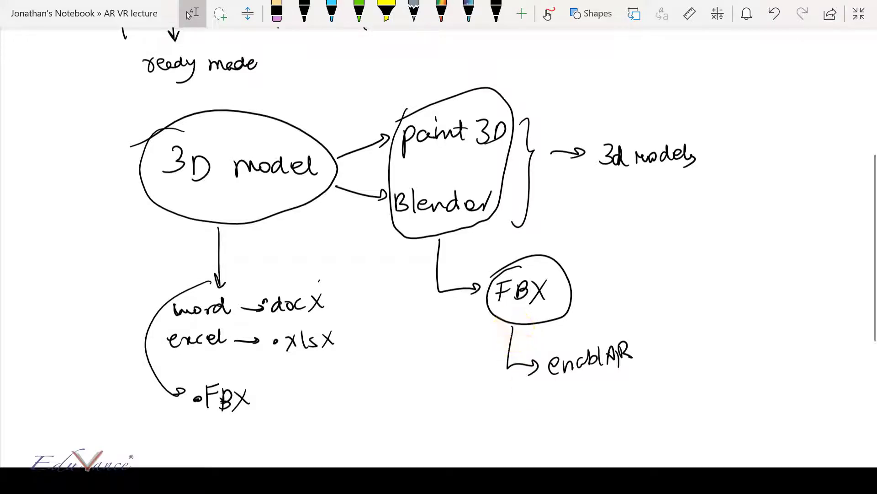
- Switch from the notes to Blender and dismiss its splash screen
{"action": "left_click", "coordinate": [402, 480]}
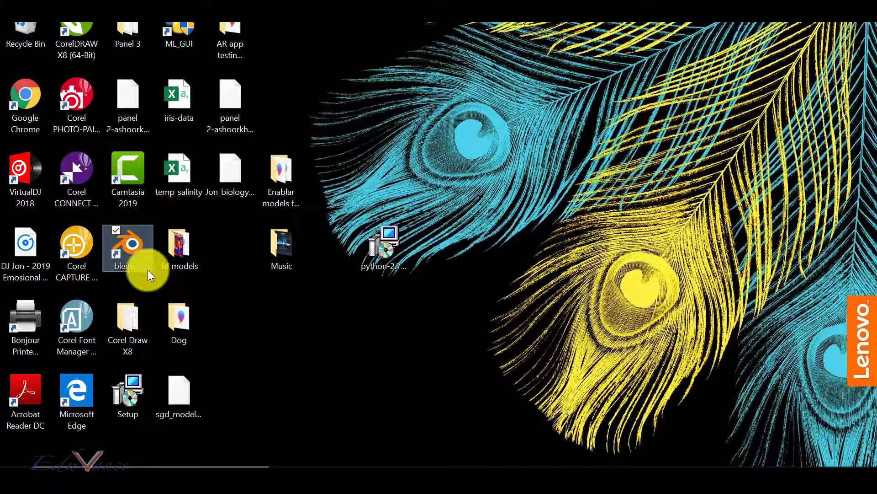
{"action": "double_click", "coordinate": [132, 246]}
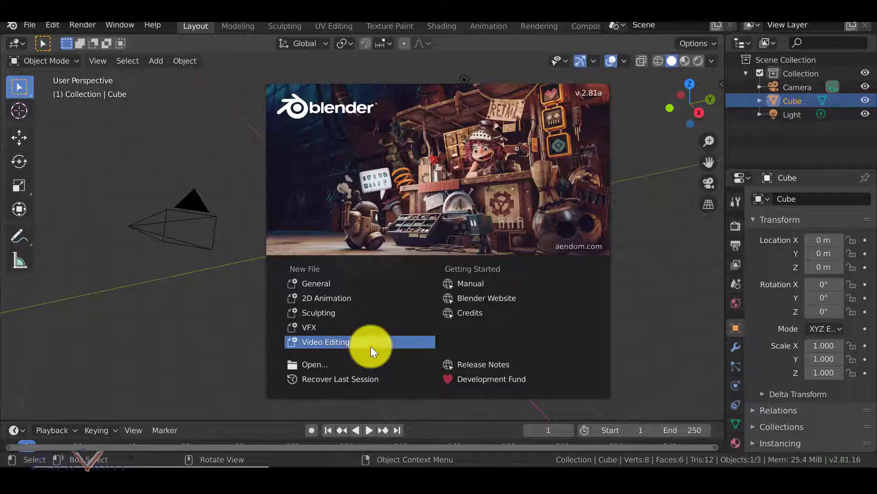
{"action": "left_click", "coordinate": [263, 287]}
- Delete the default camera, cube and light from the scene
{"action": "left_click_drag", "start_coordinate": [99, 160], "coordinate": [467, 323]}
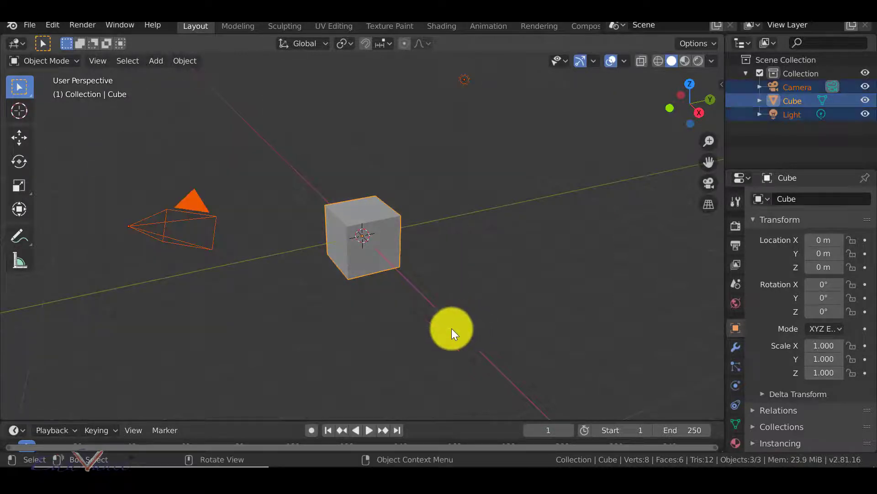
{"action": "right_click", "coordinate": [190, 231]}
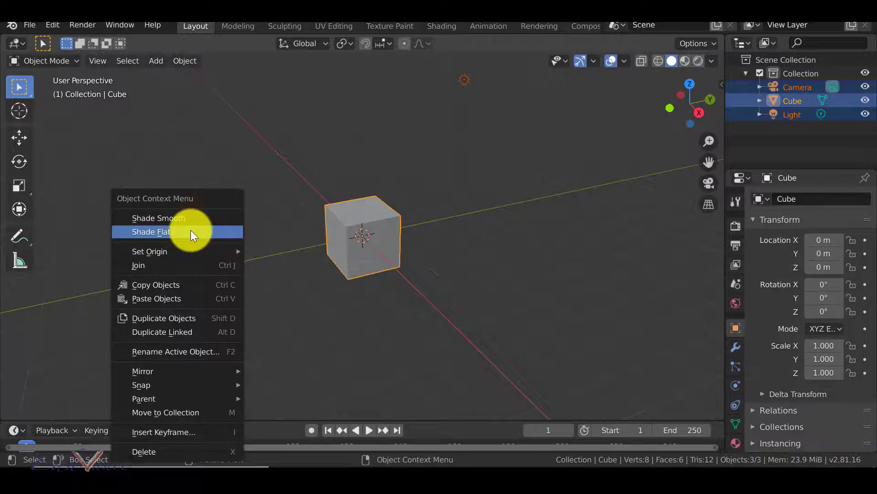
{"action": "left_click", "coordinate": [169, 449]}
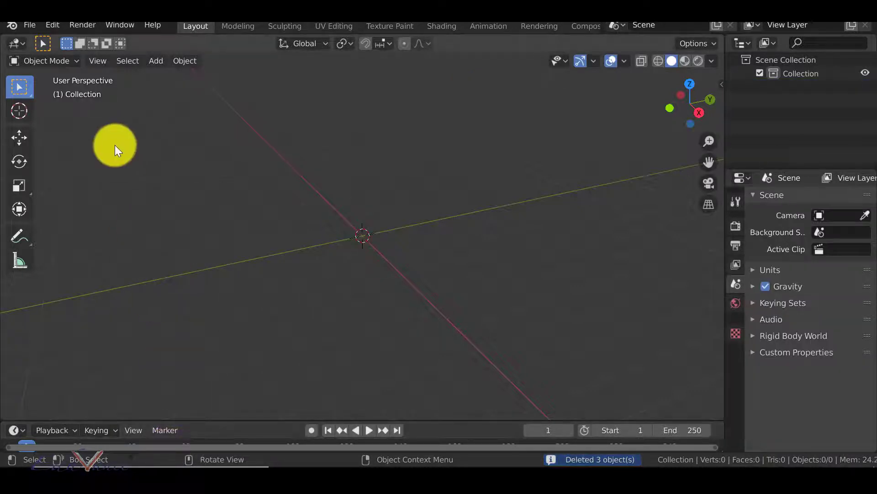
- Import the FBX model Human body.fbx from the Sample models folder
{"action": "left_click", "coordinate": [34, 29]}
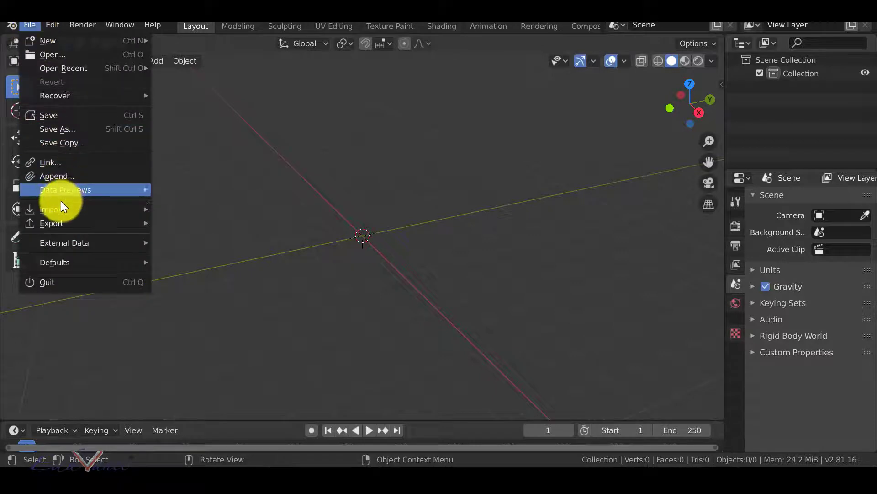
{"action": "mouse_move", "coordinate": [62, 210]}
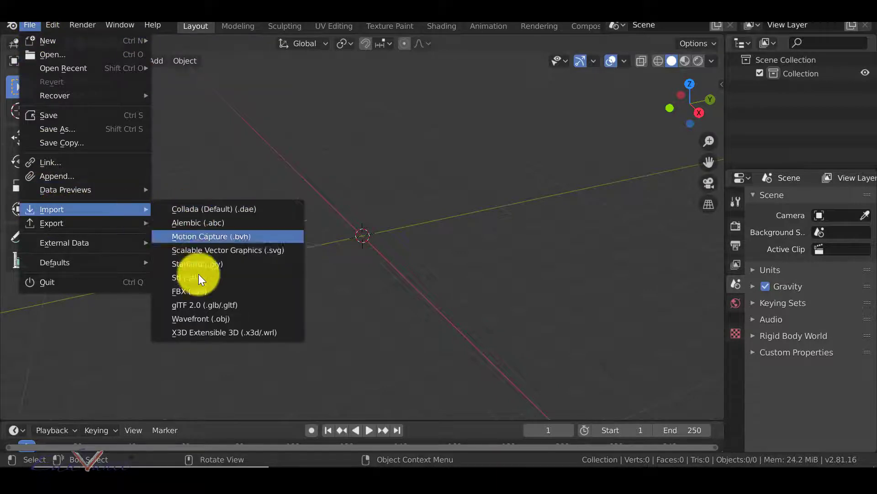
{"action": "left_click", "coordinate": [191, 291]}
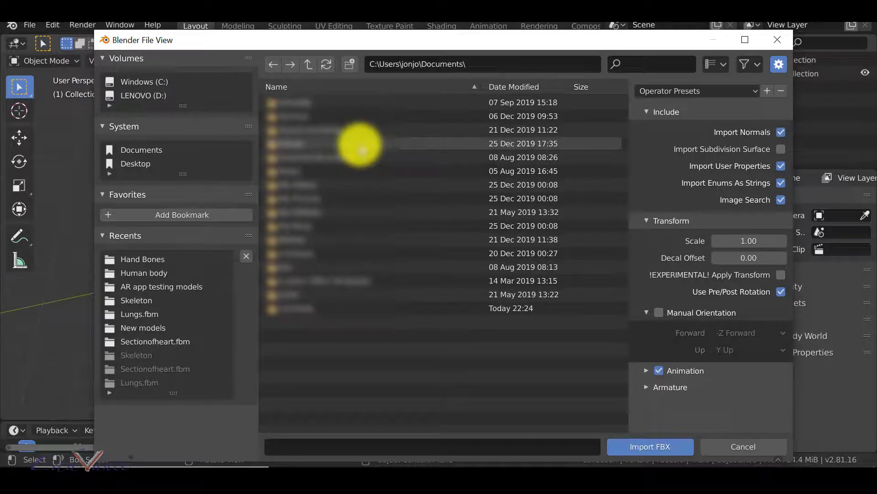
{"action": "double_click", "coordinate": [311, 191]}
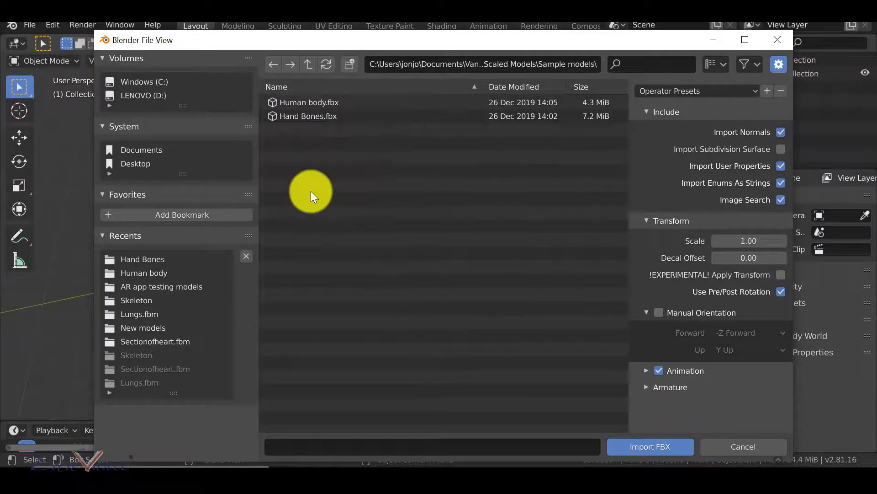
{"action": "left_click", "coordinate": [299, 102]}
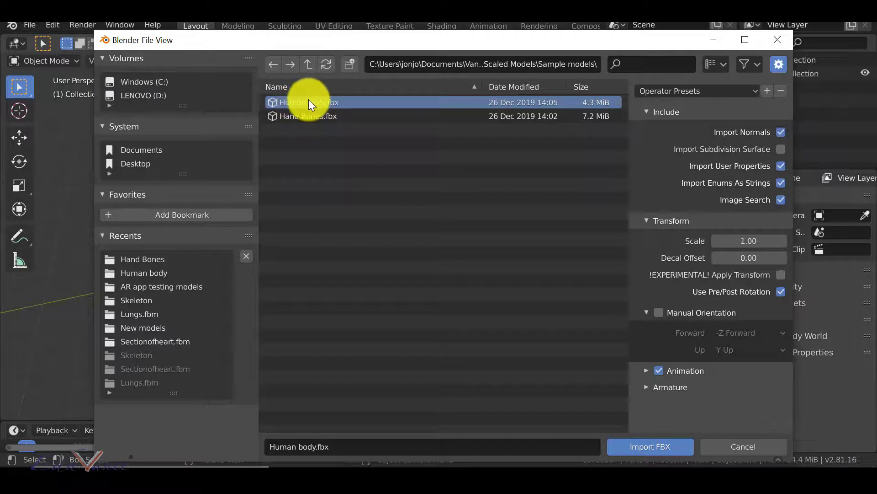
{"action": "left_click", "coordinate": [640, 446]}
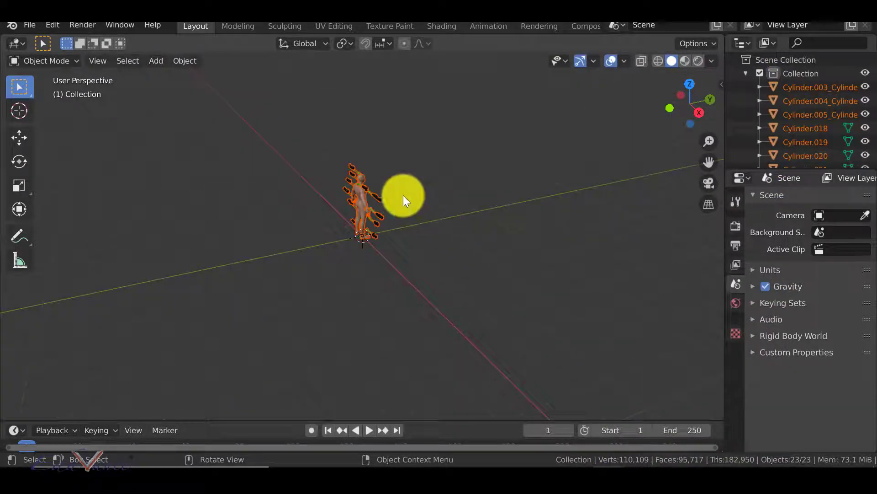
- Examine the imported human body model and its labels up close from the front
{"action": "left_click", "coordinate": [300, 152]}
{"action": "left_click_drag", "start_coordinate": [301, 152], "coordinate": [406, 237]}
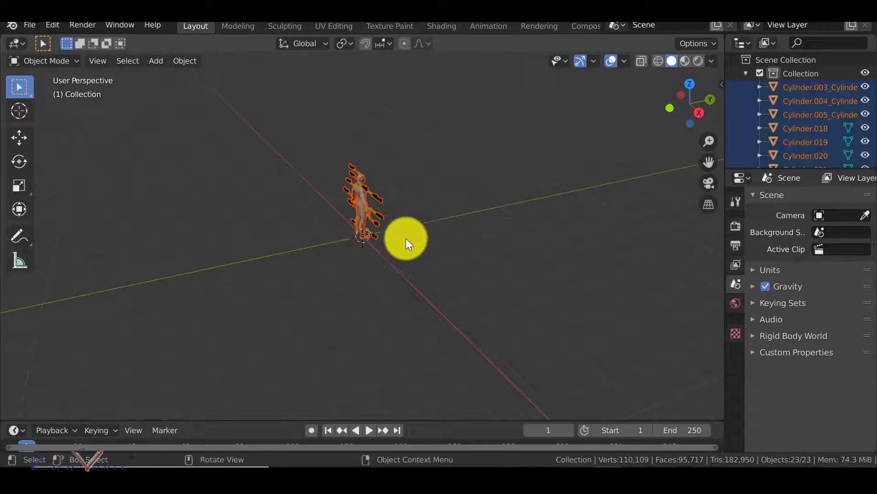
{"action": "left_click", "coordinate": [435, 205]}
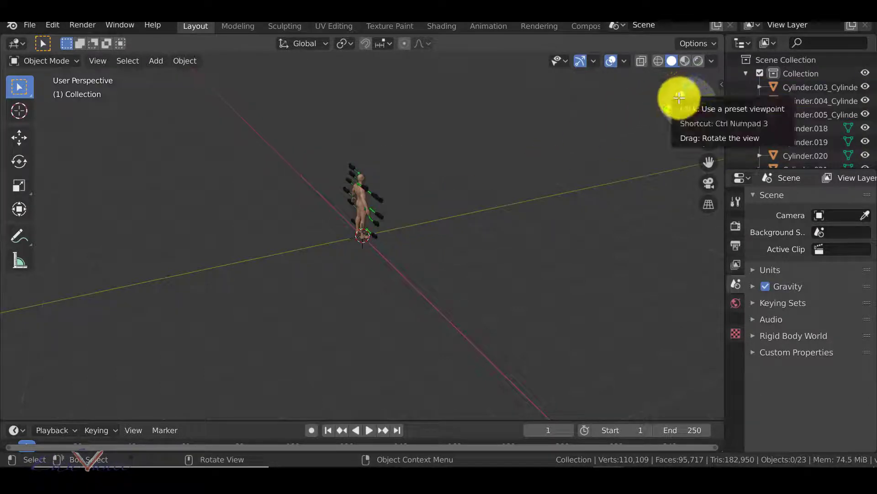
{"action": "left_click_drag", "start_coordinate": [688, 104], "coordinate": [494, 119]}
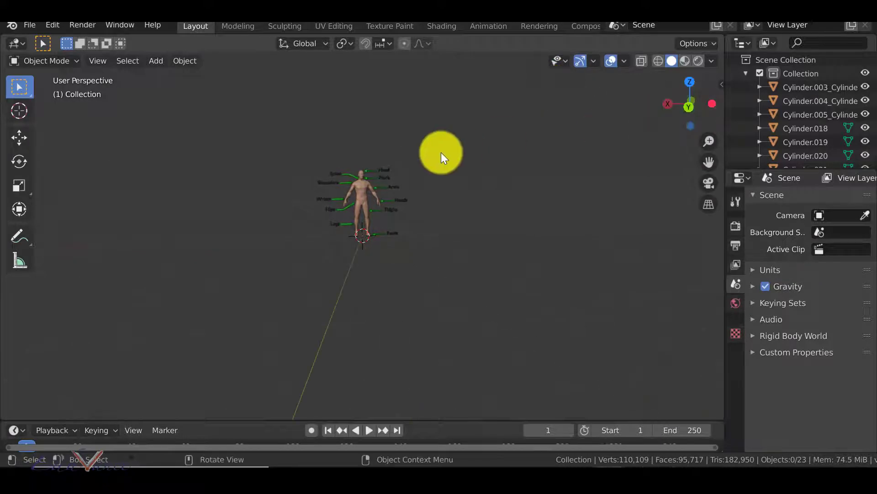
{"action": "scroll", "coordinate": [373, 191], "scroll_direction": "up", "scroll_amount": 3}
{"action": "scroll", "coordinate": [373, 191], "scroll_direction": "up", "scroll_amount": 3}
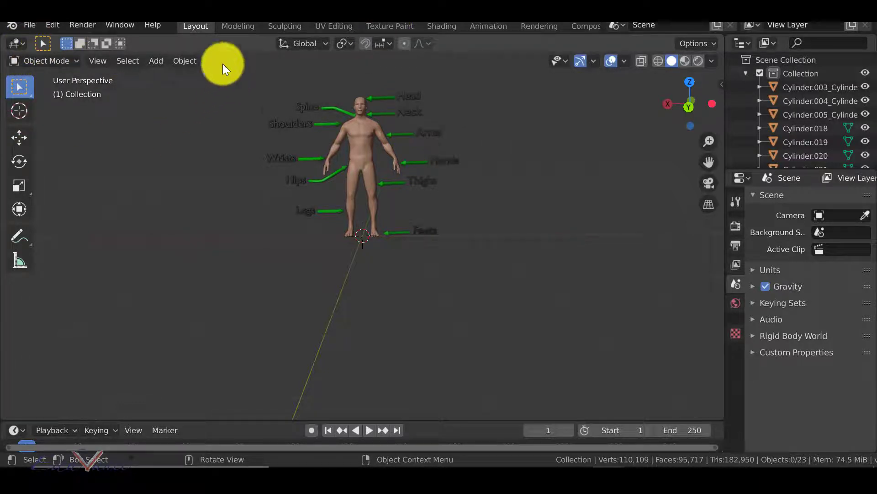
- Delete the whole human body model with all its labels and arrows from the scene
{"action": "left_click_drag", "start_coordinate": [223, 64], "coordinate": [349, 123]}
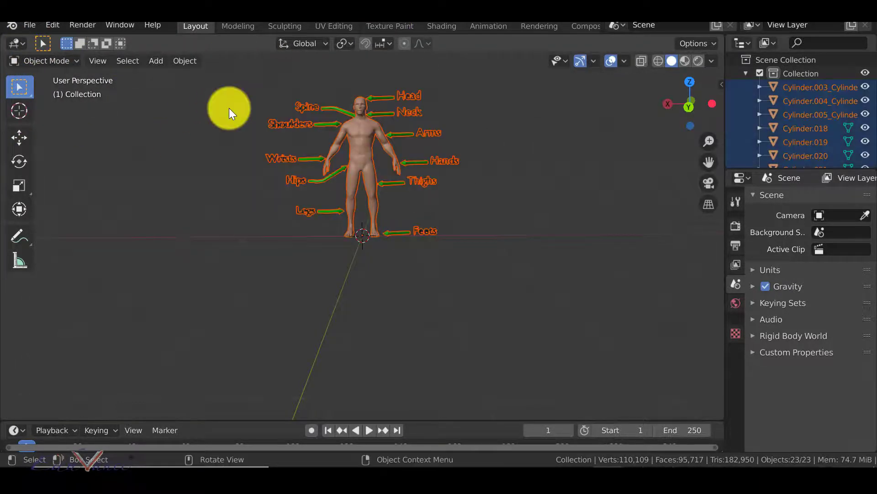
{"action": "left_click", "coordinate": [239, 88]}
{"action": "left_click_drag", "start_coordinate": [242, 74], "coordinate": [476, 286]}
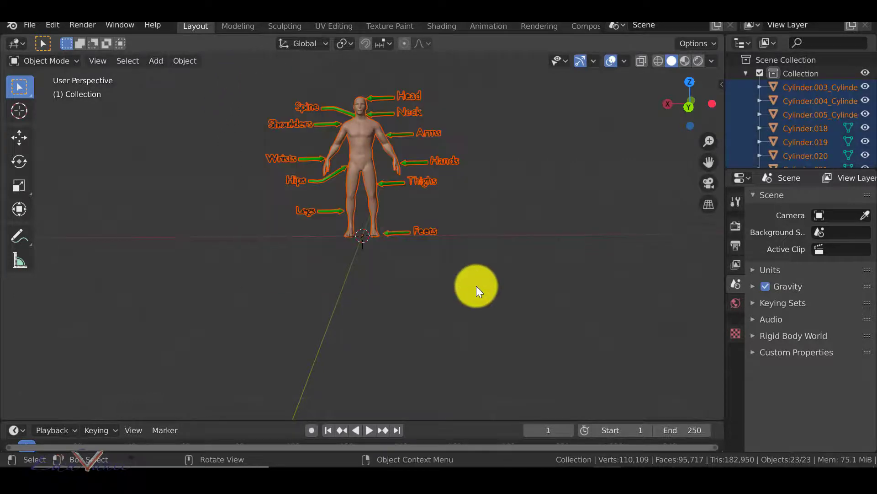
{"action": "right_click", "coordinate": [375, 201]}
{"action": "left_click", "coordinate": [354, 213]}
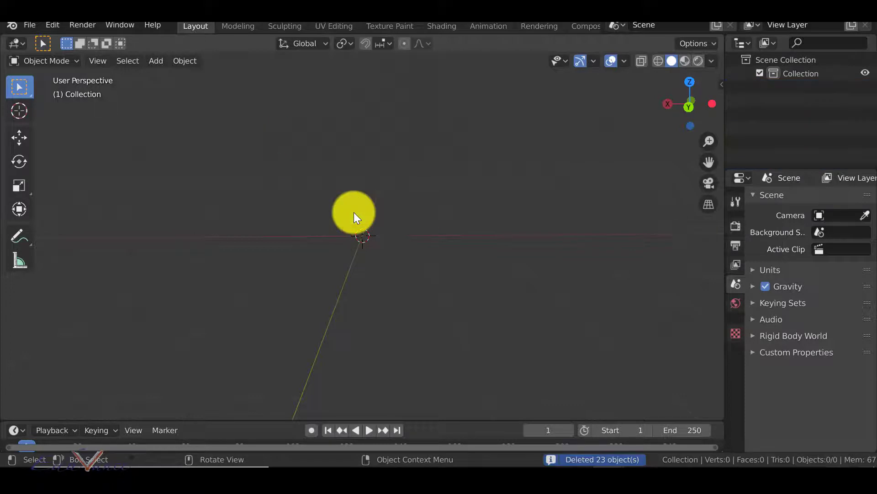
- Import the FBX model Hand Bones.fbx from the Sample models folder
{"action": "left_click", "coordinate": [33, 28]}
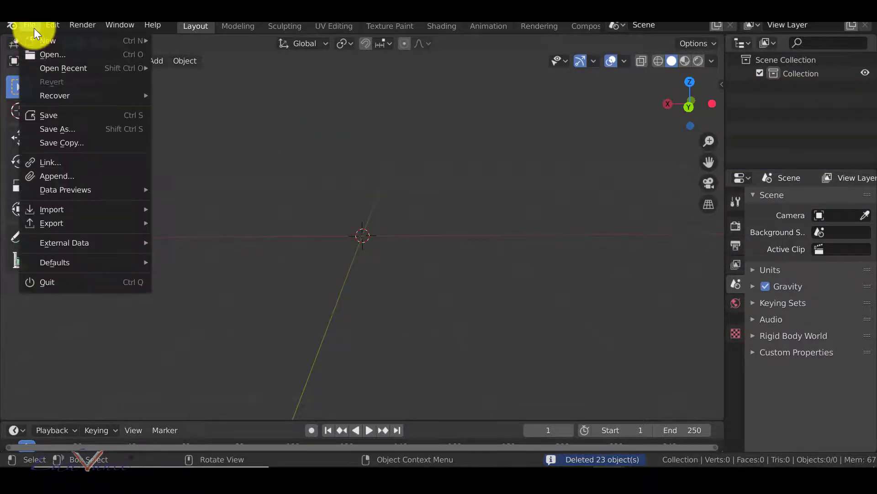
{"action": "mouse_move", "coordinate": [51, 211]}
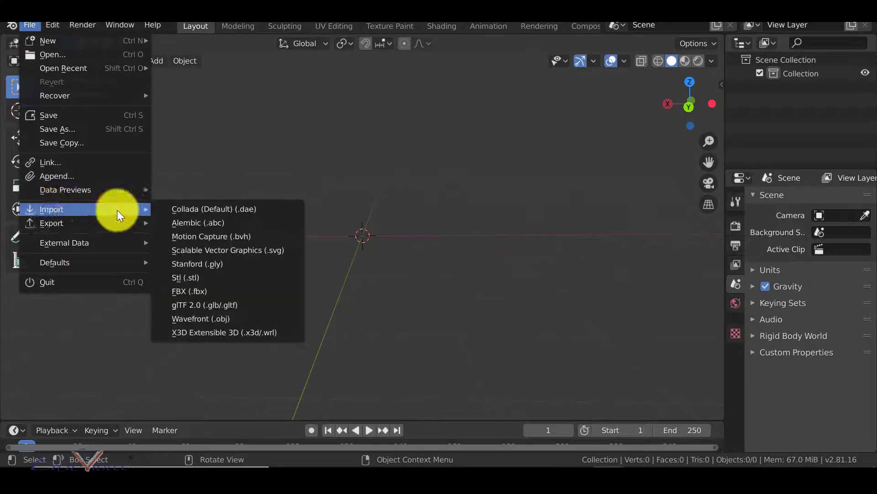
{"action": "left_click", "coordinate": [202, 291]}
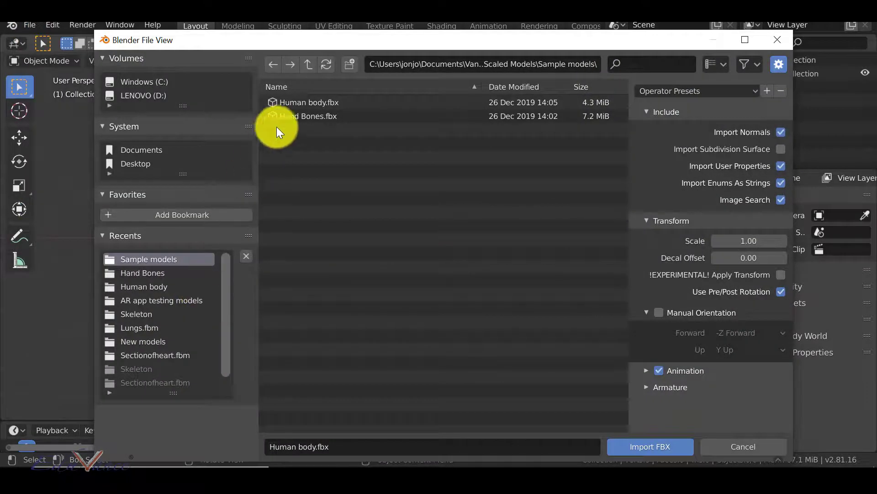
{"action": "left_click", "coordinate": [294, 116]}
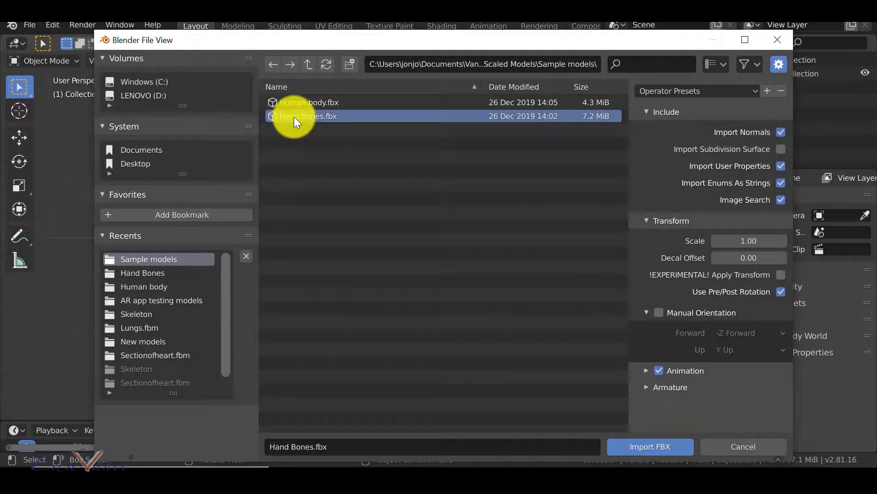
{"action": "left_click", "coordinate": [628, 444]}
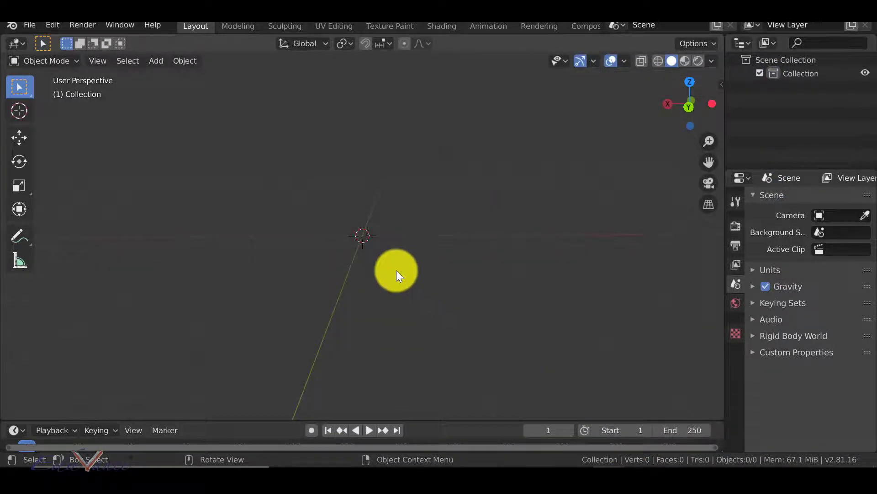
{"action": "left_click", "coordinate": [255, 200]}
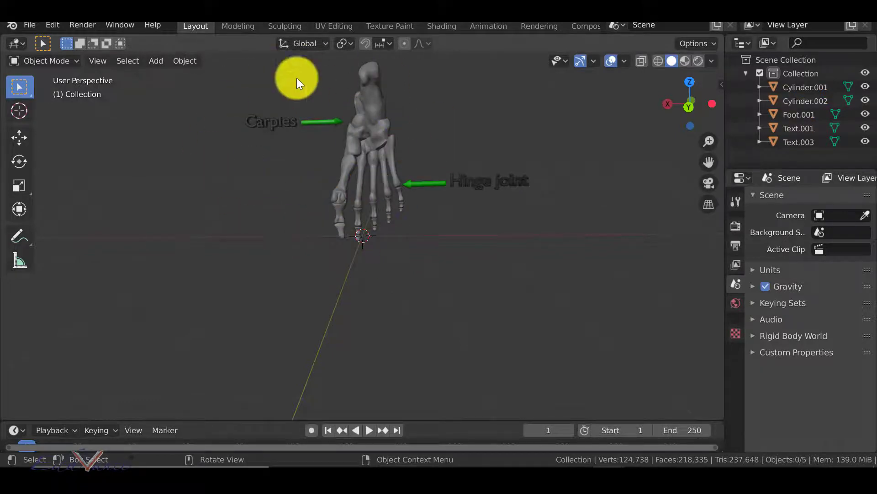
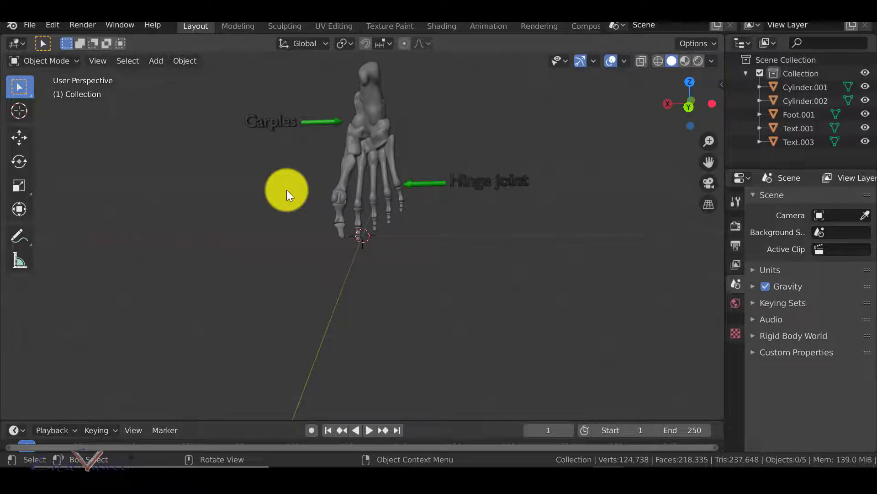
- Switch to the handwritten notes and write "3d model FBX" inside a circle on a blank area below the existing notes
{"action": "left_click", "coordinate": [537, 471]}
{"action": "scroll", "coordinate": [534, 466], "scroll_direction": "down", "scroll_amount": 7}
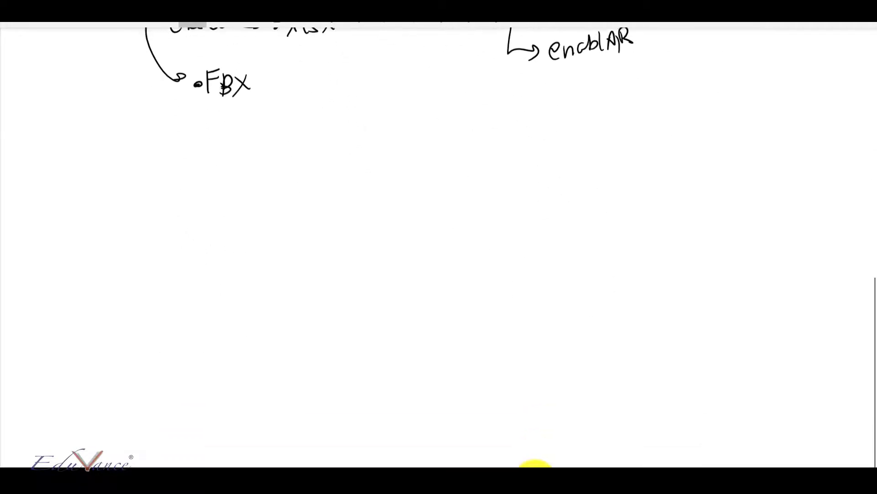
{"action": "mouse_move", "coordinate": [180, 196]}
{"action": "left_mouse_down"}
{"action": "mouse_move", "coordinate": [237, 215]}
{"action": "mouse_move", "coordinate": [276, 206]}
{"action": "mouse_move", "coordinate": [289, 215]}
{"action": "left_mouse_up"}
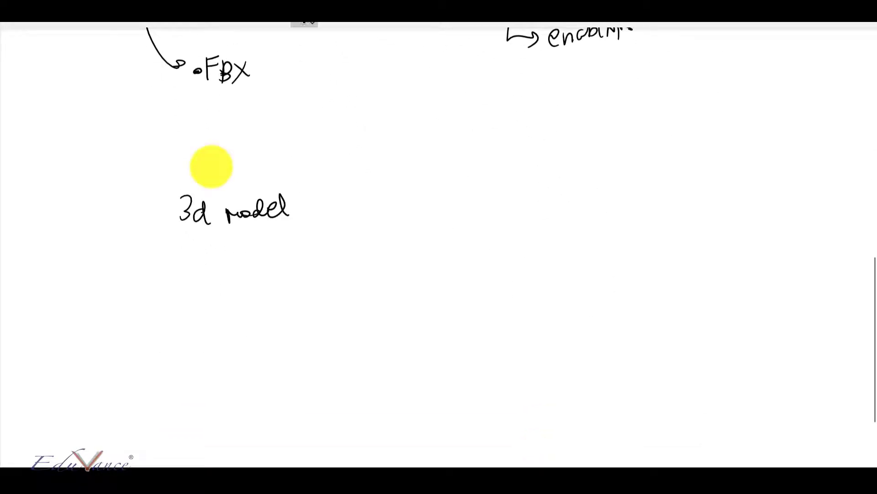
{"action": "mouse_move", "coordinate": [209, 247]}
{"action": "left_mouse_down"}
{"action": "mouse_move", "coordinate": [221, 244]}
{"action": "mouse_move", "coordinate": [233, 264]}
{"action": "mouse_move", "coordinate": [251, 266]}
{"action": "left_mouse_up"}
{"action": "mouse_move", "coordinate": [217, 175]}
{"action": "left_mouse_down"}
{"action": "mouse_move", "coordinate": [163, 239]}
{"action": "mouse_move", "coordinate": [265, 278]}
{"action": "mouse_move", "coordinate": [293, 187]}
{"action": "mouse_move", "coordinate": [174, 178]}
{"action": "left_mouse_up"}
- Draw an arrow from the "3d model FBX" circle to a second circle containing the word "Ready"
{"action": "left_click_drag", "start_coordinate": [307, 228], "coordinate": [340, 239]}
{"action": "mouse_move", "coordinate": [393, 175]}
{"action": "left_mouse_down"}
{"action": "mouse_move", "coordinate": [361, 262]}
{"action": "mouse_move", "coordinate": [473, 227]}
{"action": "mouse_move", "coordinate": [391, 177]}
{"action": "left_mouse_up"}
{"action": "left_click_drag", "start_coordinate": [377, 205], "coordinate": [376, 226]}
{"action": "mouse_move", "coordinate": [377, 206]}
{"action": "left_mouse_down"}
{"action": "mouse_move", "coordinate": [392, 226]}
{"action": "mouse_move", "coordinate": [403, 223]}
{"action": "left_mouse_up"}
{"action": "mouse_move", "coordinate": [405, 219]}
{"action": "left_mouse_down"}
{"action": "mouse_move", "coordinate": [429, 222]}
{"action": "mouse_move", "coordinate": [434, 201]}
{"action": "left_mouse_up"}
{"action": "left_click_drag", "start_coordinate": [435, 211], "coordinate": [417, 250]}
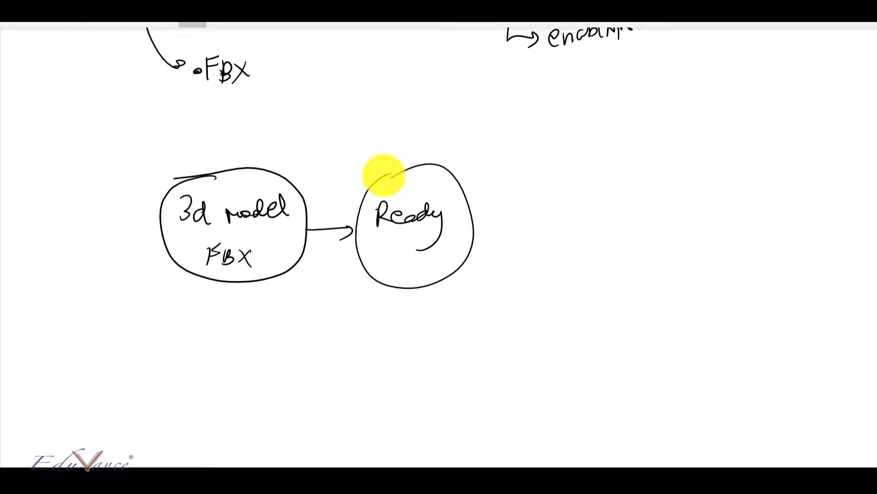
- Add a light blue tick above "Ready" and draw a light blue arrow from "3d model FBX" to a circled "Zip file"
{"action": "left_click_drag", "start_coordinate": [401, 192], "coordinate": [437, 173]}
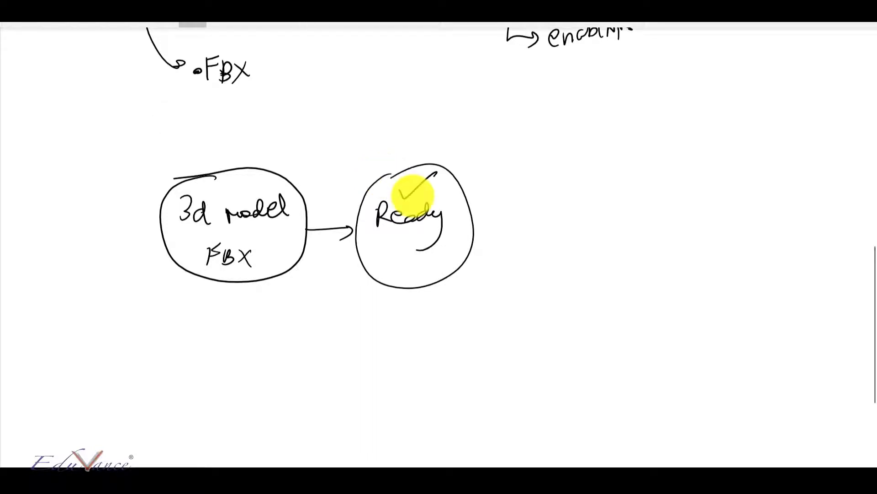
{"action": "left_click", "coordinate": [413, 194]}
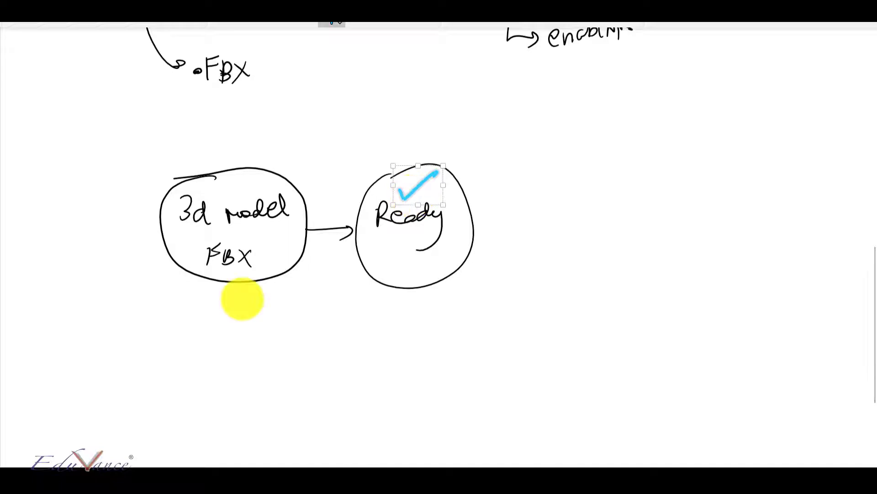
{"action": "mouse_move", "coordinate": [237, 279]}
{"action": "left_mouse_down"}
{"action": "mouse_move", "coordinate": [282, 340]}
{"action": "mouse_move", "coordinate": [303, 337]}
{"action": "mouse_move", "coordinate": [289, 350]}
{"action": "mouse_move", "coordinate": [343, 338]}
{"action": "mouse_move", "coordinate": [351, 350]}
{"action": "mouse_move", "coordinate": [359, 333]}
{"action": "mouse_move", "coordinate": [378, 326]}
{"action": "mouse_move", "coordinate": [389, 341]}
{"action": "mouse_move", "coordinate": [412, 339]}
{"action": "mouse_move", "coordinate": [339, 310]}
{"action": "mouse_move", "coordinate": [311, 327]}
{"action": "mouse_move", "coordinate": [332, 368]}
{"action": "mouse_move", "coordinate": [379, 301]}
{"action": "left_mouse_up"}
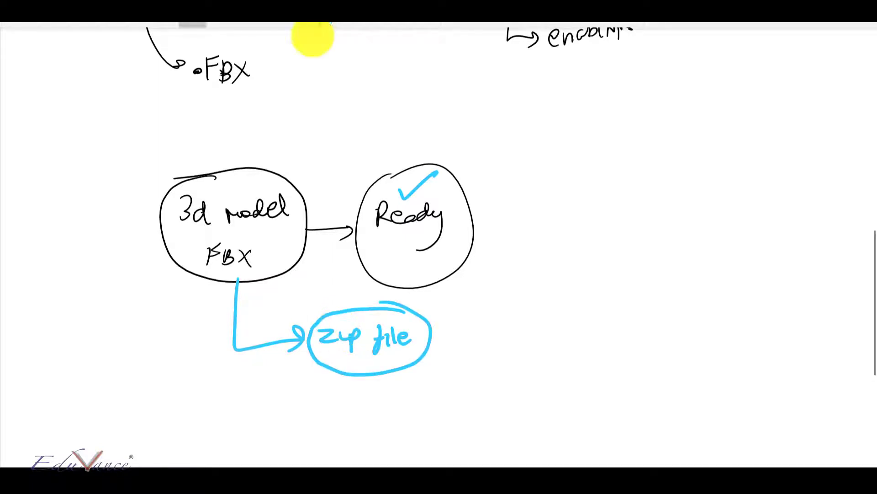
- Switch to the Sample models folder in File Explorer and compress the Hand Bones FBX file into a ZIP archive named Hand Bones
{"action": "key", "text": "alt+Tab"}
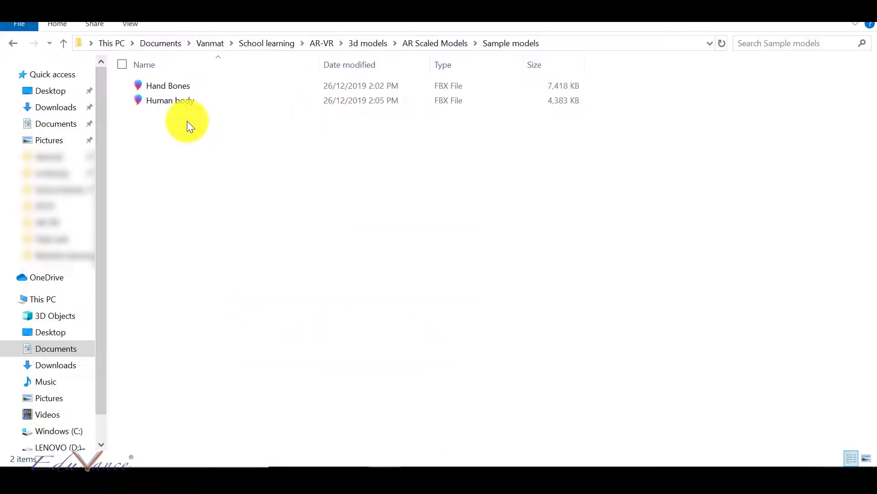
{"action": "left_click", "coordinate": [185, 86]}
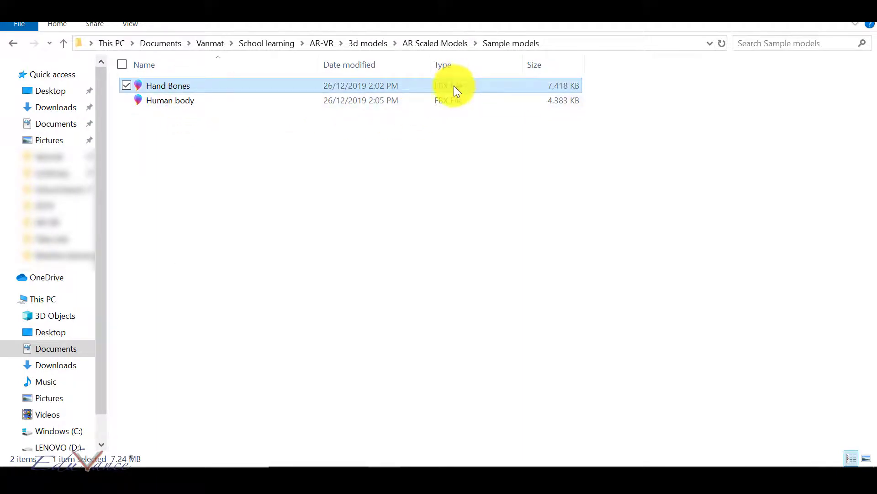
{"action": "right_click", "coordinate": [166, 86]}
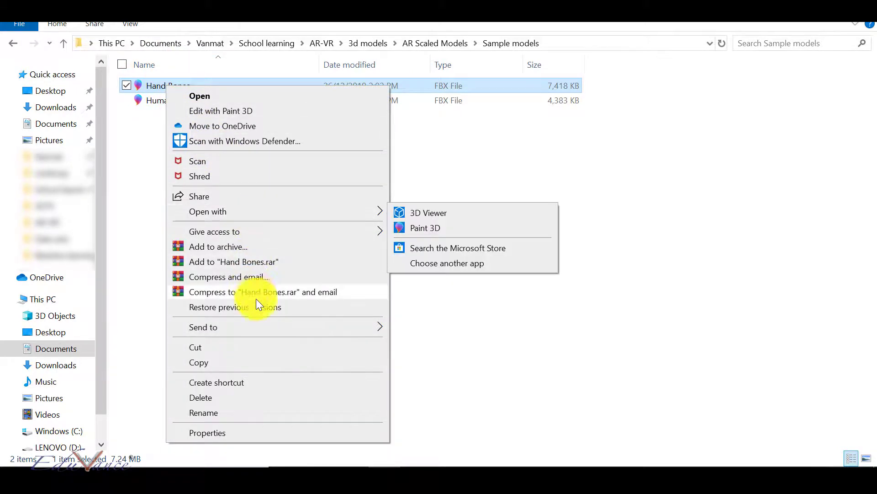
{"action": "mouse_move", "coordinate": [254, 324]}
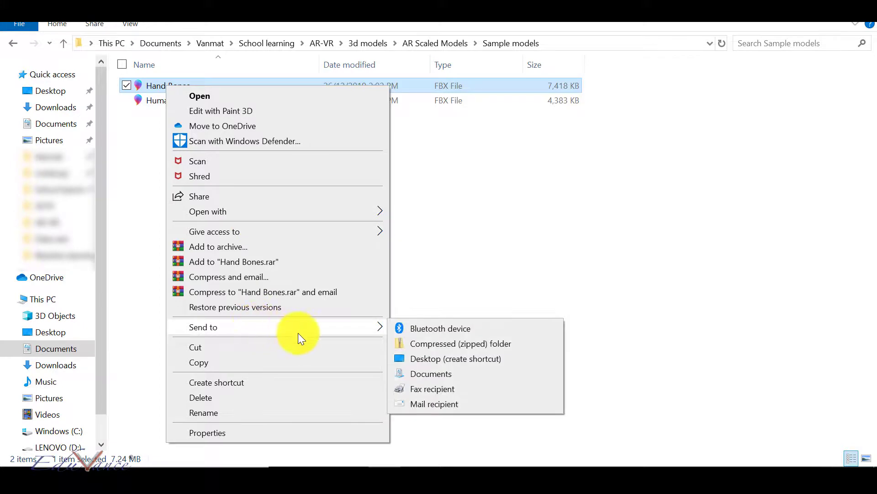
{"action": "left_click", "coordinate": [161, 86]}
{"action": "right_click", "coordinate": [160, 87]}
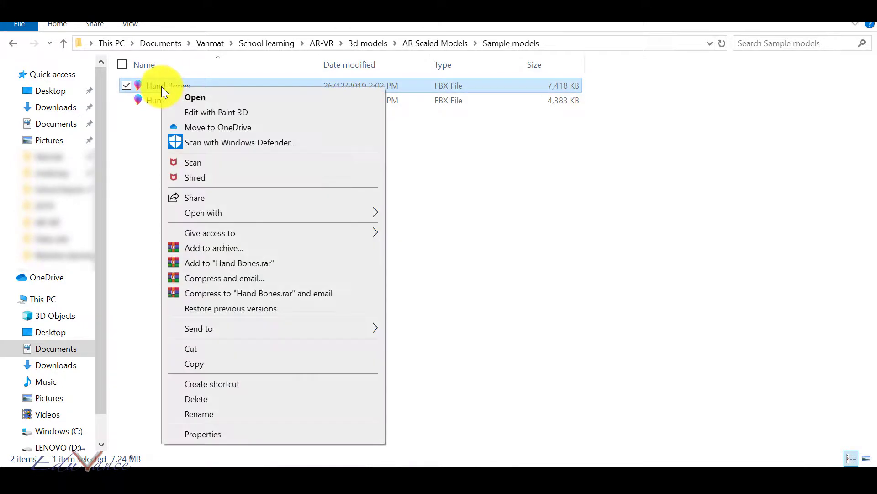
{"action": "mouse_move", "coordinate": [229, 328]}
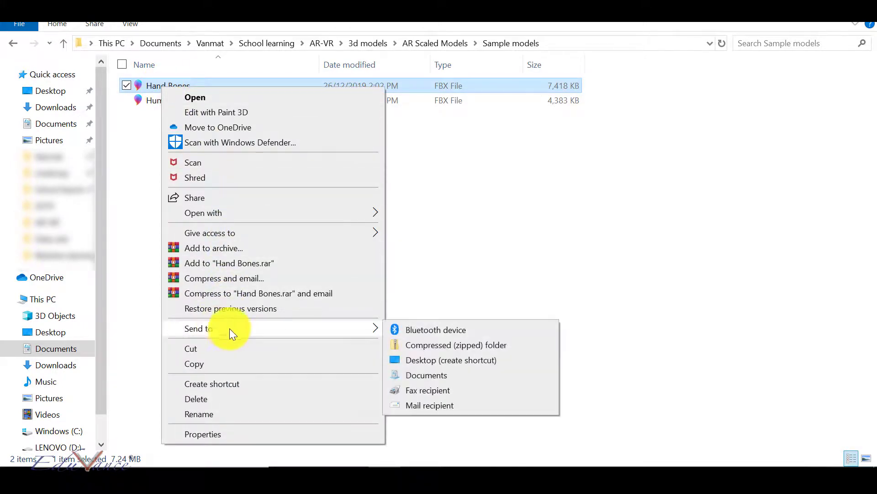
{"action": "left_click", "coordinate": [436, 345]}
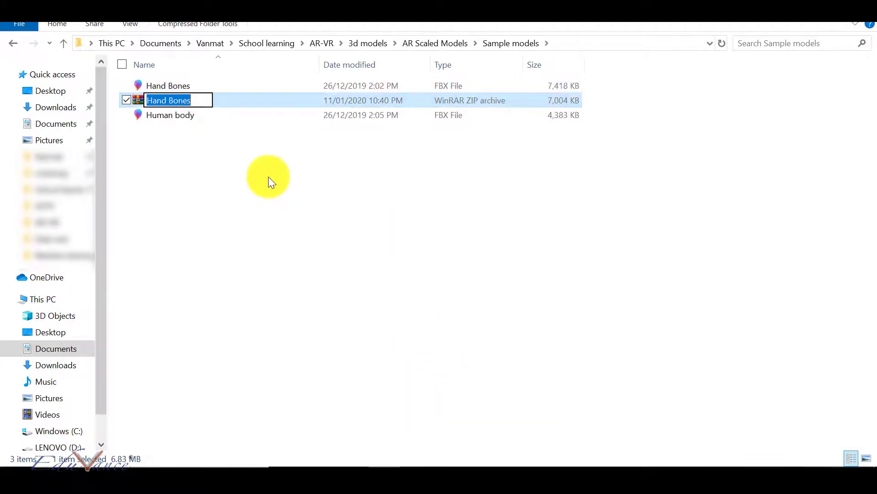
{"action": "key", "text": "Return"}
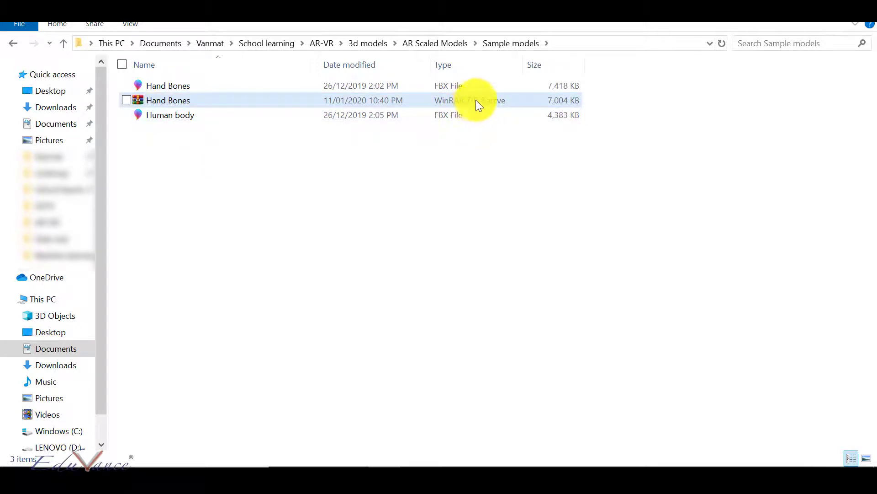
- Compress the Human body FBX file into a ZIP archive named Human body
{"action": "right_click", "coordinate": [152, 117]}
{"action": "mouse_move", "coordinate": [224, 352]}
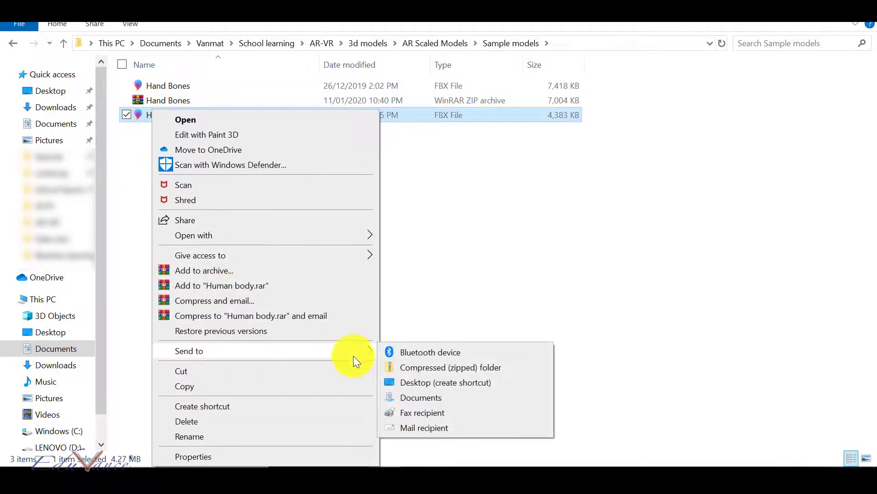
{"action": "left_click", "coordinate": [399, 364]}
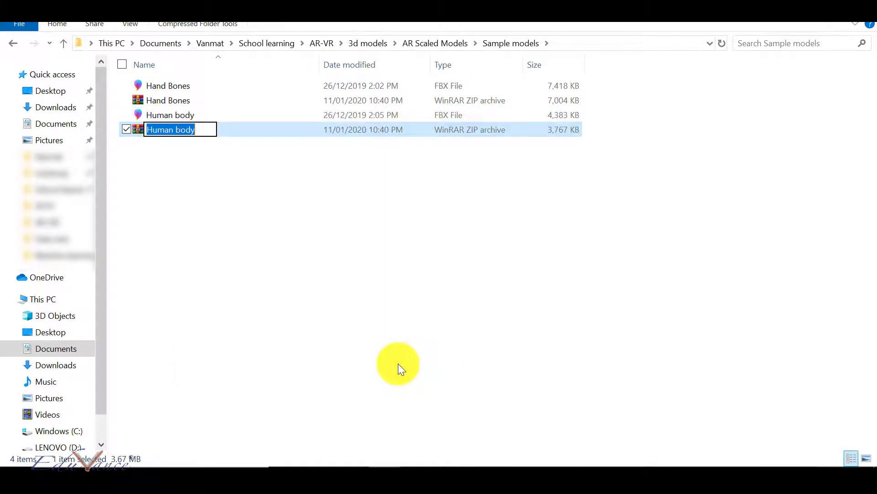
{"action": "key", "text": "Return"}
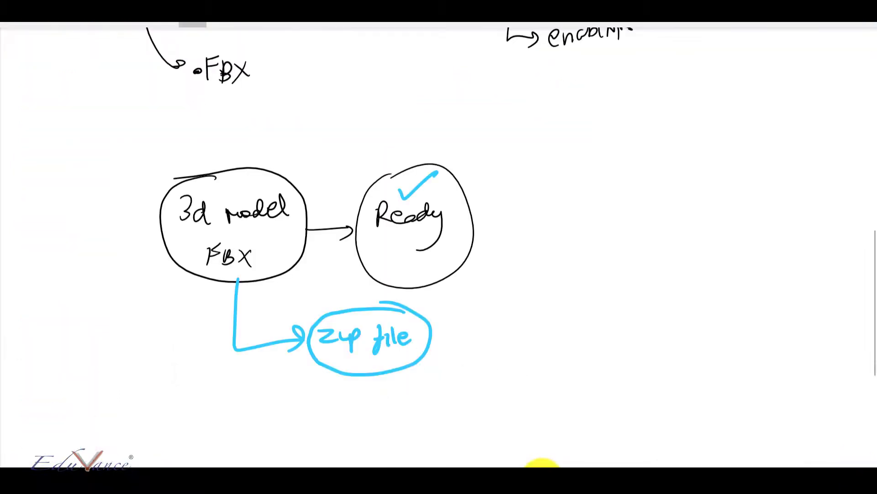
- In the handwritten notes, draw a circled "FBX File" with an arrow to a circled "Zip file" and add a tick beside them
{"action": "scroll", "coordinate": [166, 160], "scroll_direction": "down", "scroll_amount": 6}
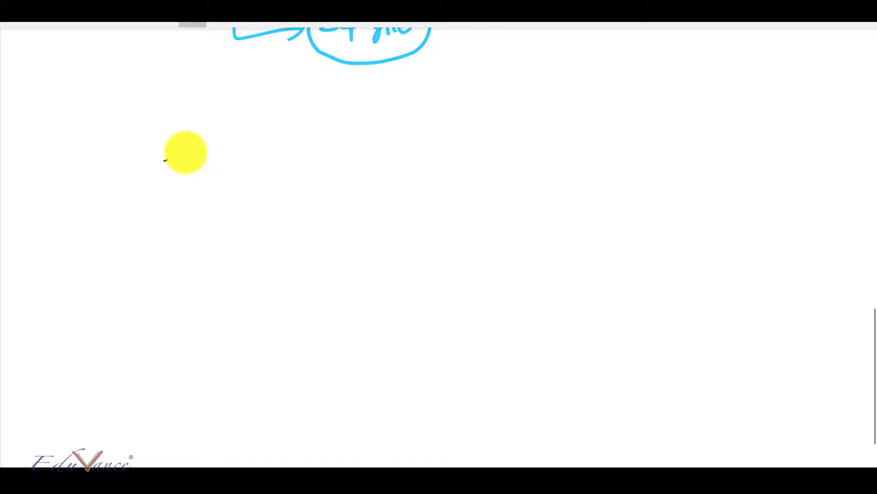
{"action": "left_click_drag", "start_coordinate": [185, 152], "coordinate": [323, 133]}
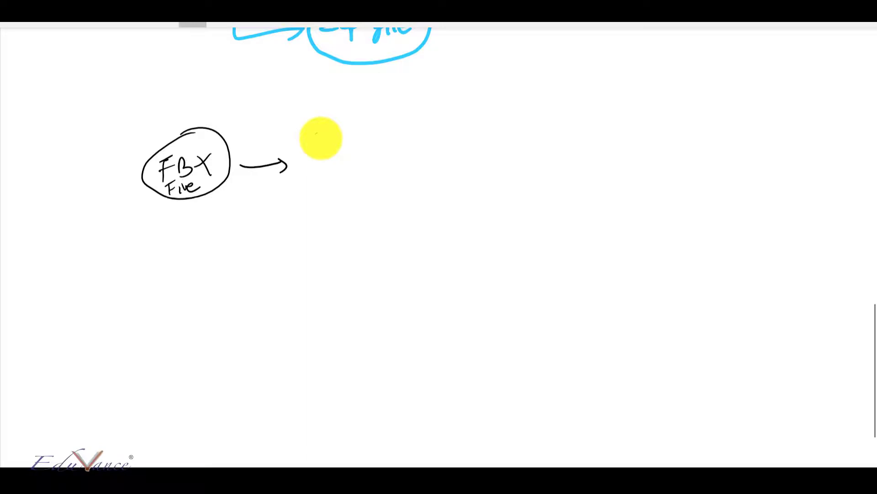
{"action": "mouse_move", "coordinate": [317, 133]}
{"action": "left_mouse_down"}
{"action": "mouse_move", "coordinate": [291, 160]}
{"action": "mouse_move", "coordinate": [388, 202]}
{"action": "mouse_move", "coordinate": [317, 134]}
{"action": "mouse_move", "coordinate": [313, 159]}
{"action": "mouse_move", "coordinate": [352, 170]}
{"action": "mouse_move", "coordinate": [321, 204]}
{"action": "mouse_move", "coordinate": [333, 191]}
{"action": "mouse_move", "coordinate": [341, 202]}
{"action": "mouse_move", "coordinate": [361, 194]}
{"action": "left_mouse_up"}
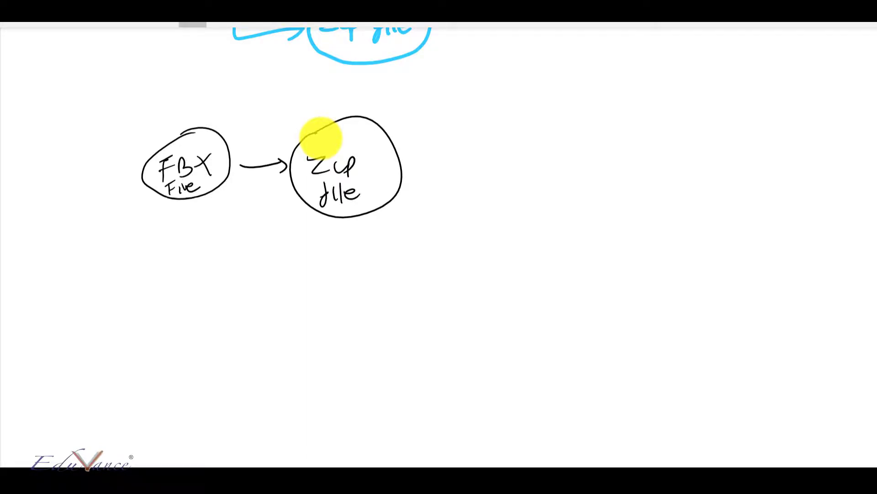
{"action": "left_click_drag", "start_coordinate": [442, 158], "coordinate": [511, 115]}
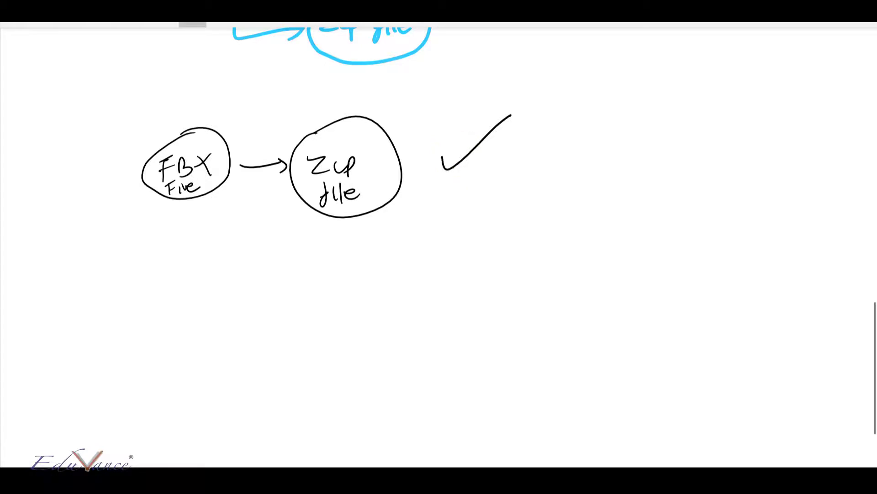
- Switch back to the Sample models folder in File Explorer and review the FBX files and their ZIP archives
{"action": "mouse_move", "coordinate": [564, 464]}
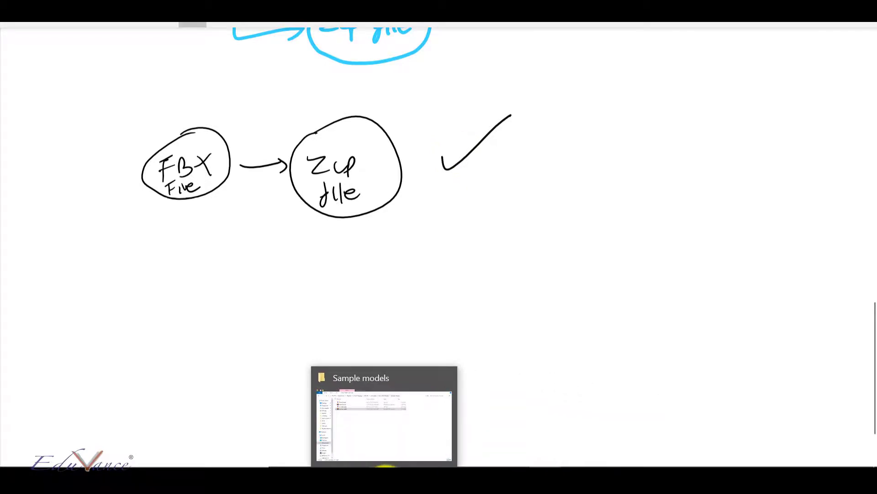
{"action": "left_click", "coordinate": [386, 467]}
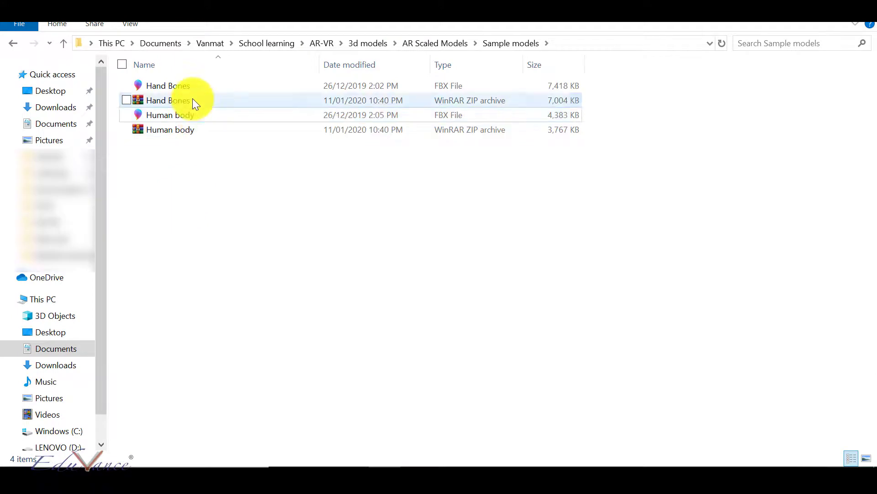
{"action": "left_click", "coordinate": [189, 83]}
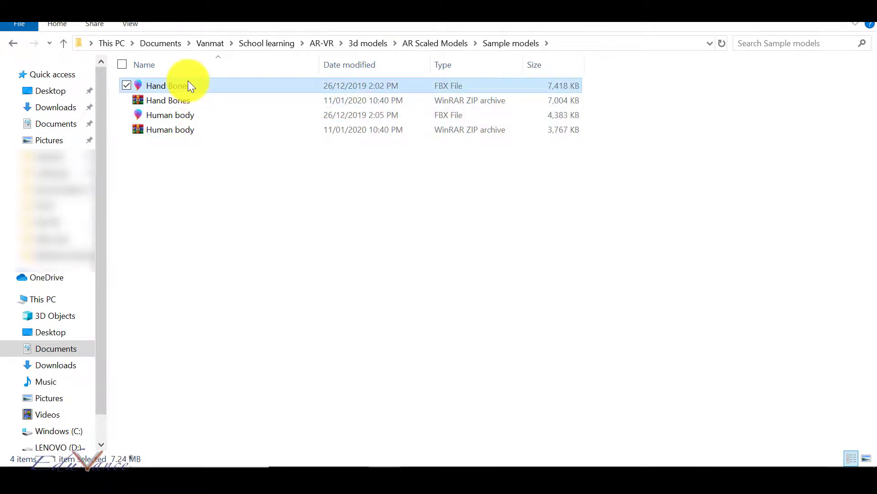
{"action": "left_click", "coordinate": [182, 169]}
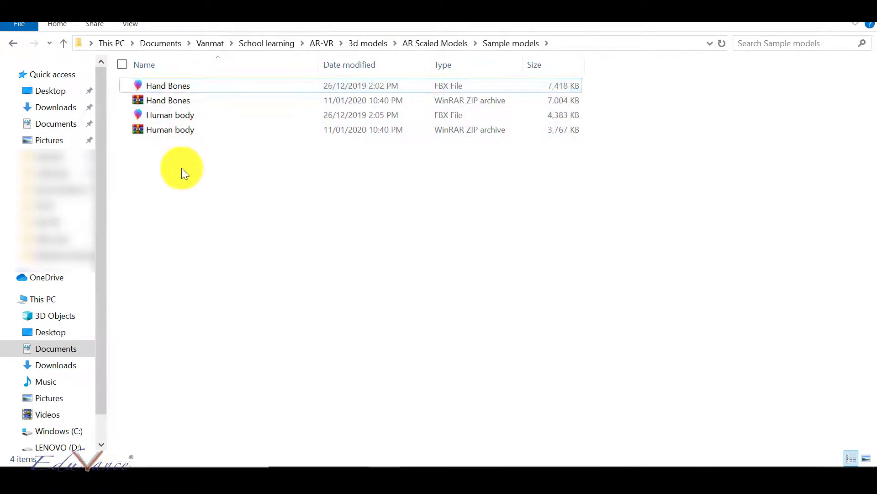
- Create a new folder named "Hand bones wrong" in the Sample models folder
{"action": "right_click", "coordinate": [182, 169]}
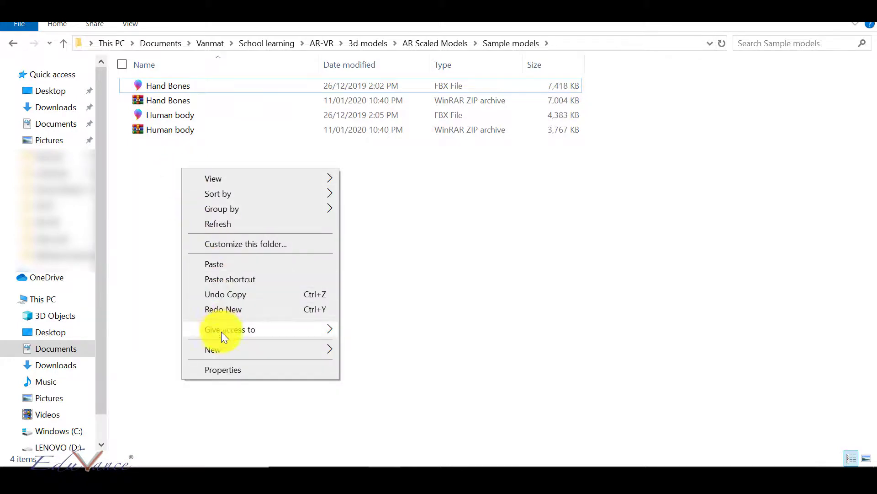
{"action": "left_click", "coordinate": [222, 347]}
{"action": "left_click", "coordinate": [409, 146]}
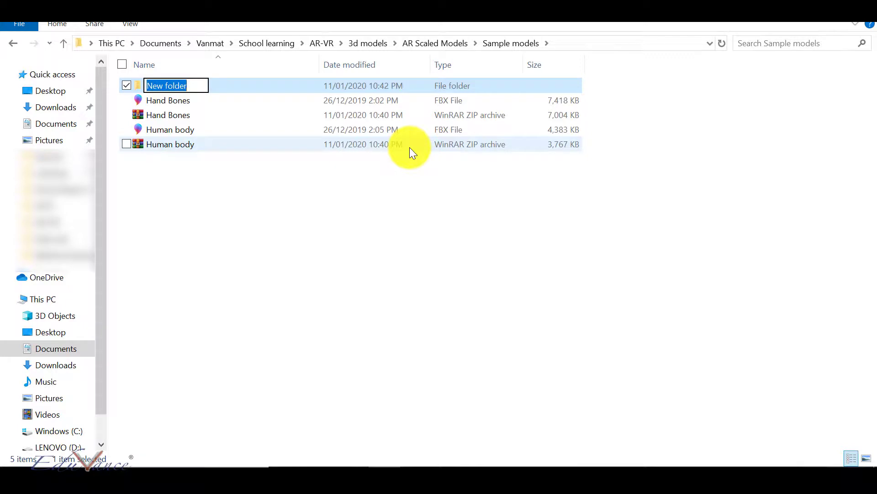
{"action": "type", "text": "Hand bones "}
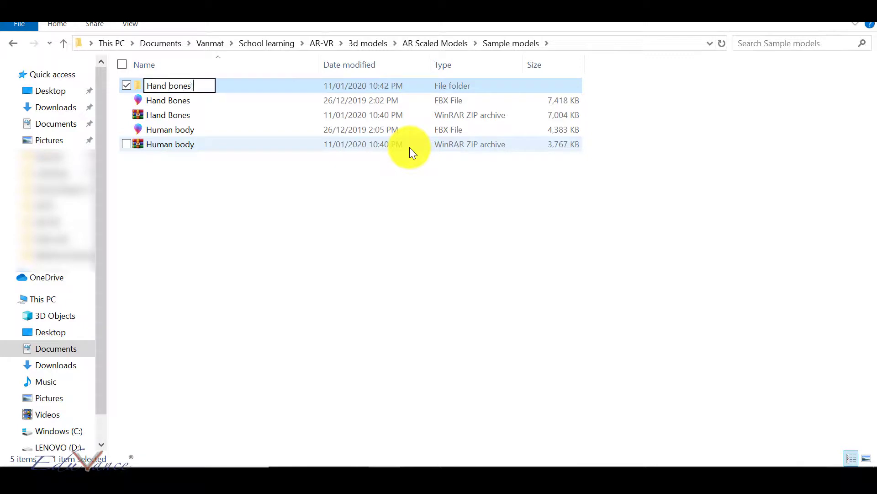
{"action": "type", "text": "wrong"}
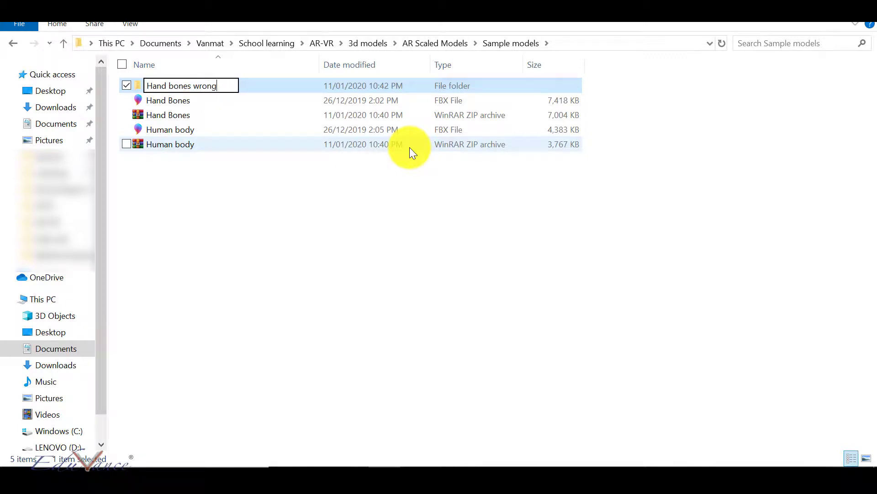
{"action": "key", "text": "Return"}
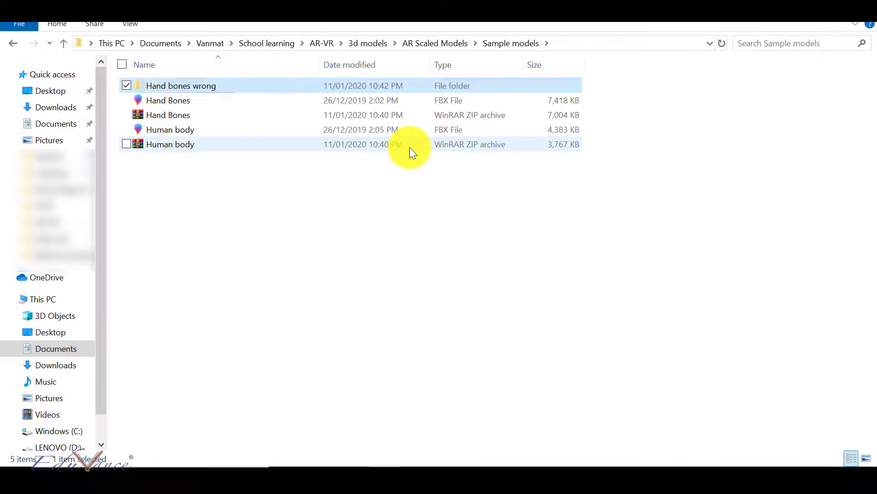
- Move the Hand Bones FBX file into the Hand bones wrong folder and compress that folder into a ZIP archive of the same name
{"action": "left_click", "coordinate": [174, 98]}
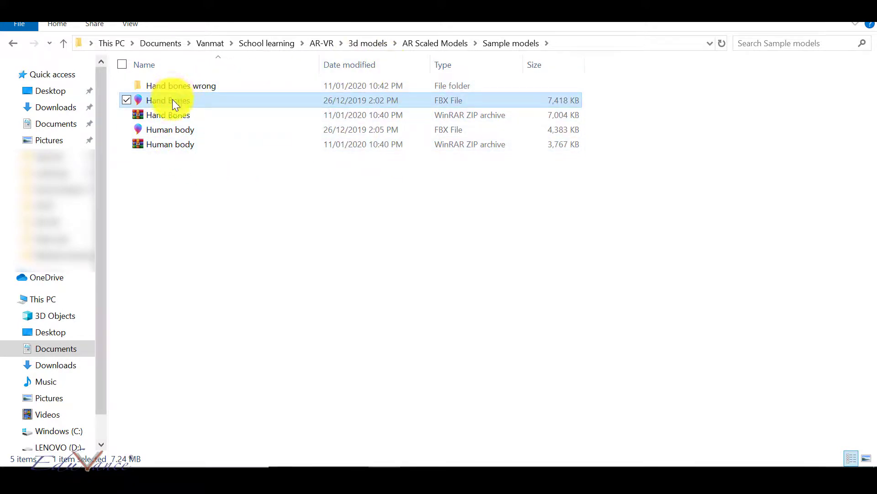
{"action": "left_click_drag", "start_coordinate": [172, 100], "coordinate": [173, 87]}
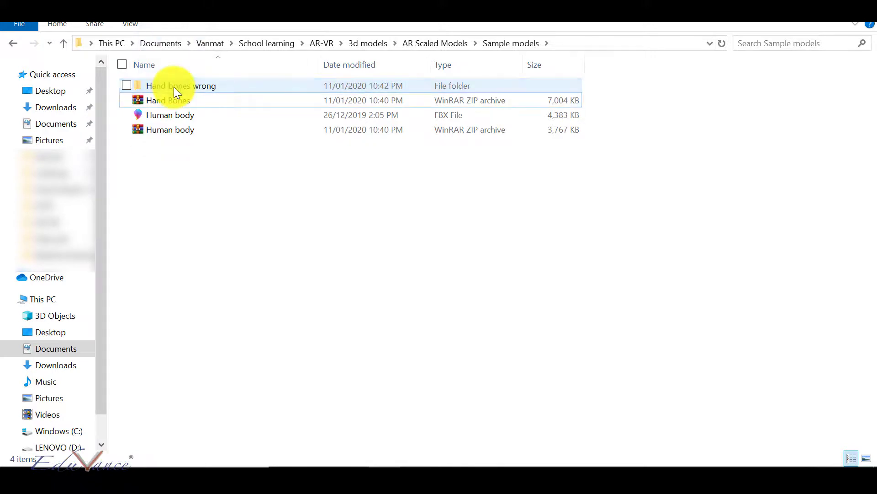
{"action": "right_click", "coordinate": [173, 87]}
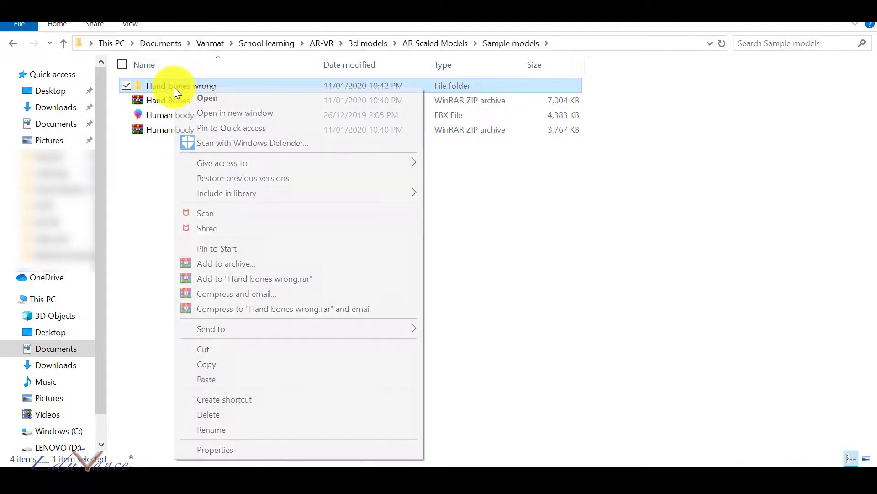
{"action": "mouse_move", "coordinate": [241, 329]}
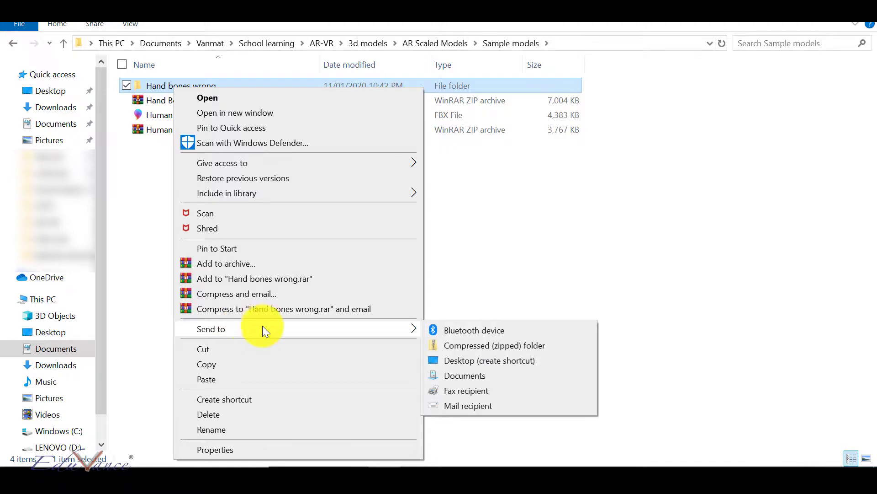
{"action": "left_click", "coordinate": [467, 348]}
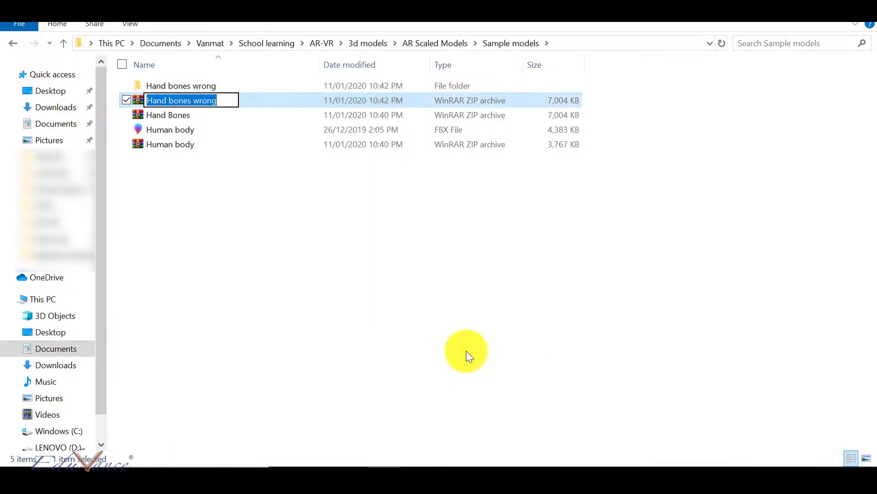
{"action": "left_click", "coordinate": [311, 254]}
{"action": "left_click", "coordinate": [196, 104]}
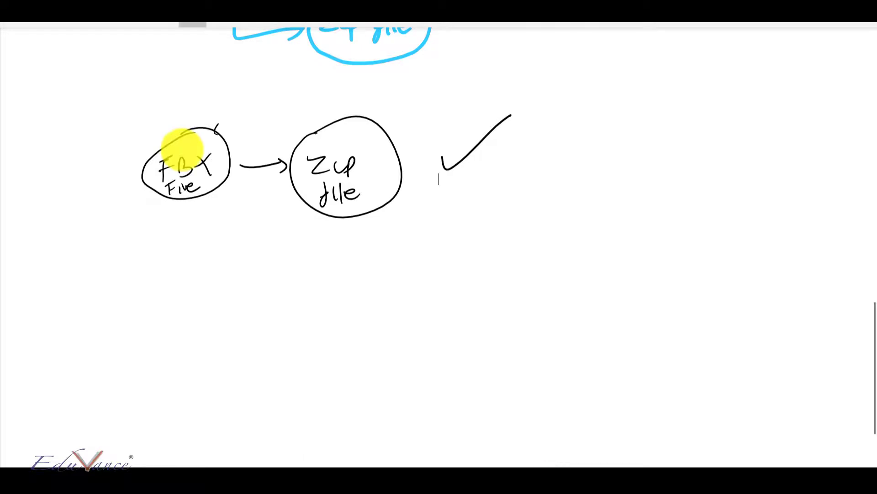
- Switch to the handwritten notes and draw a curved arrow from "FBX File" to "Zip file" and another down to a circled "Folder XYZ"
{"action": "mouse_move", "coordinate": [214, 131]}
{"action": "left_mouse_down"}
{"action": "mouse_move", "coordinate": [242, 109]}
{"action": "mouse_move", "coordinate": [308, 125]}
{"action": "left_mouse_up"}
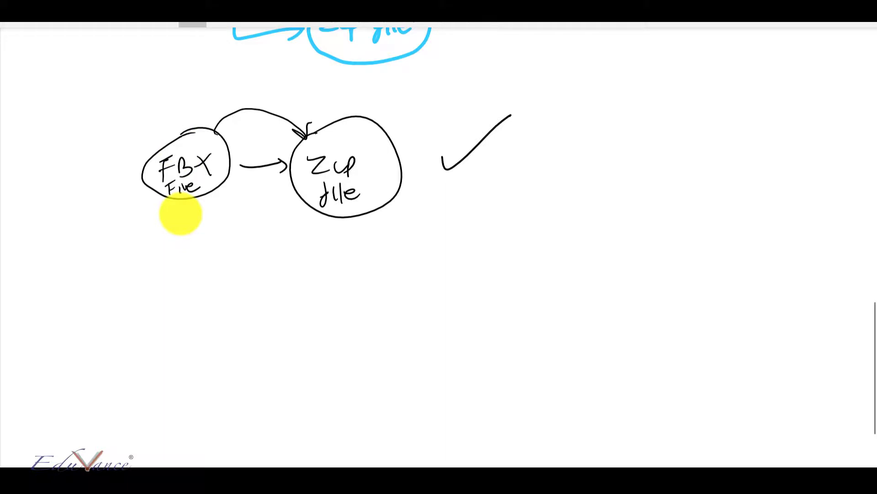
{"action": "mouse_move", "coordinate": [176, 202]}
{"action": "left_mouse_down"}
{"action": "mouse_move", "coordinate": [169, 298]}
{"action": "mouse_move", "coordinate": [190, 307]}
{"action": "left_mouse_up"}
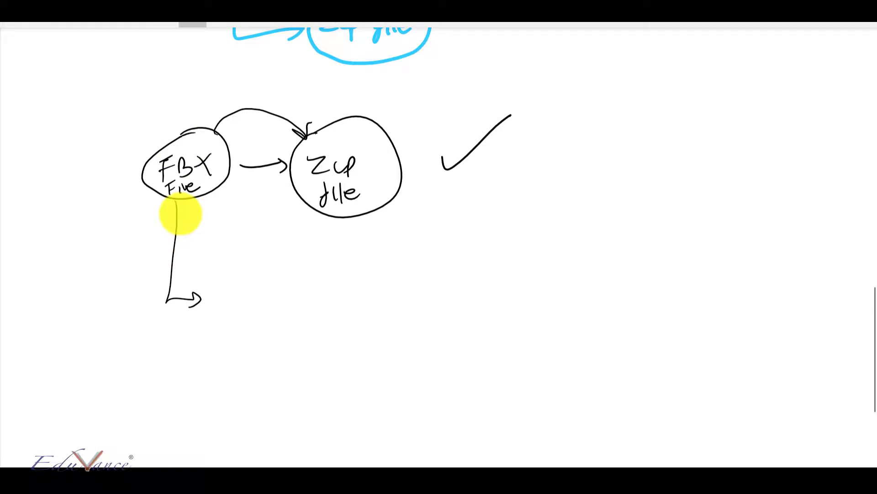
{"action": "mouse_move", "coordinate": [249, 275]}
{"action": "left_mouse_down"}
{"action": "mouse_move", "coordinate": [284, 366]}
{"action": "mouse_move", "coordinate": [258, 271]}
{"action": "left_mouse_up"}
{"action": "mouse_move", "coordinate": [237, 292]}
{"action": "left_mouse_down"}
{"action": "mouse_move", "coordinate": [237, 304]}
{"action": "mouse_move", "coordinate": [253, 287]}
{"action": "left_mouse_up"}
{"action": "left_click_drag", "start_coordinate": [238, 300], "coordinate": [253, 298]}
{"action": "mouse_move", "coordinate": [263, 289]}
{"action": "left_mouse_down"}
{"action": "mouse_move", "coordinate": [265, 308]}
{"action": "mouse_move", "coordinate": [285, 289]}
{"action": "mouse_move", "coordinate": [295, 306]}
{"action": "left_mouse_up"}
{"action": "left_click_drag", "start_coordinate": [297, 307], "coordinate": [305, 294]}
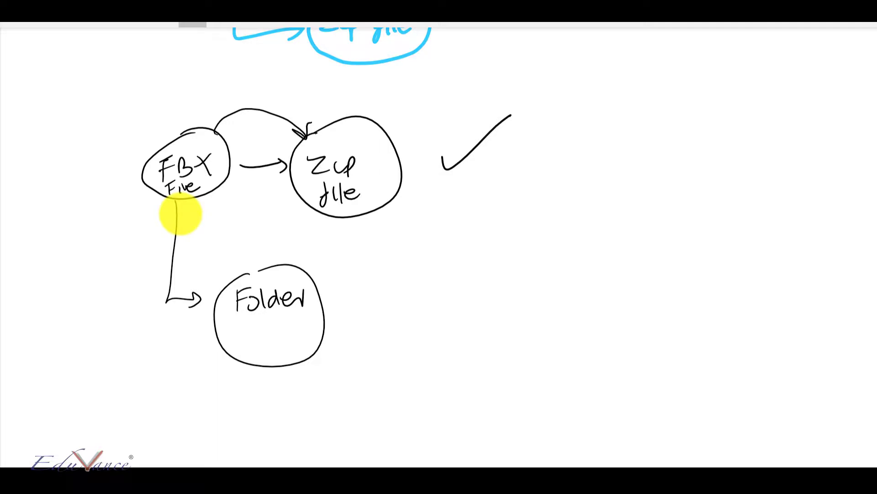
{"action": "mouse_move", "coordinate": [234, 331]}
{"action": "left_mouse_down"}
{"action": "mouse_move", "coordinate": [247, 349]}
{"action": "mouse_move", "coordinate": [235, 350]}
{"action": "left_mouse_up"}
{"action": "left_click_drag", "start_coordinate": [250, 331], "coordinate": [258, 351]}
{"action": "left_click_drag", "start_coordinate": [268, 333], "coordinate": [289, 349]}
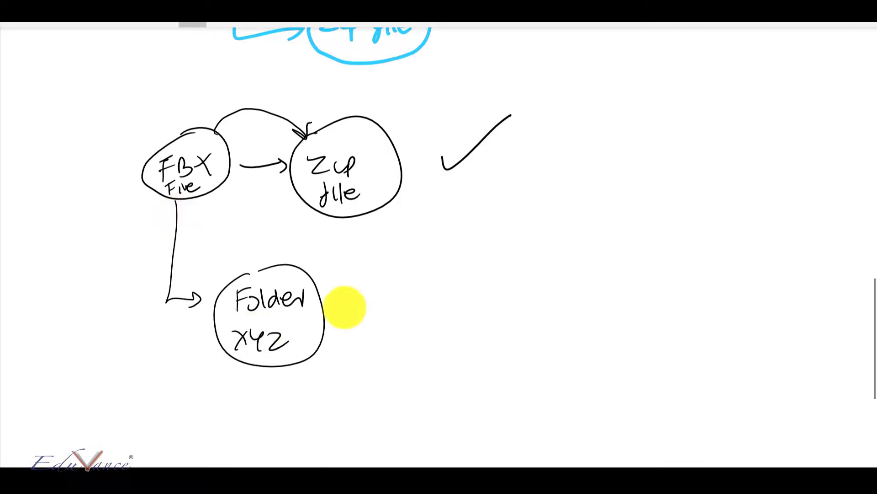
- Draw an arrow from the "Folder XYZ" circle to a circled "Zip folder"
{"action": "left_click_drag", "start_coordinate": [326, 310], "coordinate": [378, 308]}
{"action": "left_click_drag", "start_coordinate": [364, 300], "coordinate": [364, 317]}
{"action": "mouse_move", "coordinate": [392, 292]}
{"action": "left_mouse_down"}
{"action": "mouse_move", "coordinate": [418, 312]}
{"action": "mouse_move", "coordinate": [429, 304]}
{"action": "left_mouse_up"}
{"action": "left_click_drag", "start_coordinate": [433, 305], "coordinate": [433, 322]}
{"action": "mouse_move", "coordinate": [432, 302]}
{"action": "left_mouse_down"}
{"action": "mouse_move", "coordinate": [443, 297]}
{"action": "mouse_move", "coordinate": [456, 320]}
{"action": "left_mouse_up"}
{"action": "left_click_drag", "start_coordinate": [456, 302], "coordinate": [471, 302]}
{"action": "mouse_move", "coordinate": [486, 279]}
{"action": "left_mouse_down"}
{"action": "mouse_move", "coordinate": [484, 300]}
{"action": "mouse_move", "coordinate": [501, 279]}
{"action": "left_mouse_up"}
{"action": "mouse_move", "coordinate": [505, 293]}
{"action": "left_mouse_down"}
{"action": "mouse_move", "coordinate": [529, 297]}
{"action": "mouse_move", "coordinate": [531, 274]}
{"action": "left_mouse_up"}
{"action": "mouse_move", "coordinate": [471, 257]}
{"action": "left_mouse_down"}
{"action": "mouse_move", "coordinate": [498, 334]}
{"action": "mouse_move", "coordinate": [464, 239]}
{"action": "left_mouse_up"}
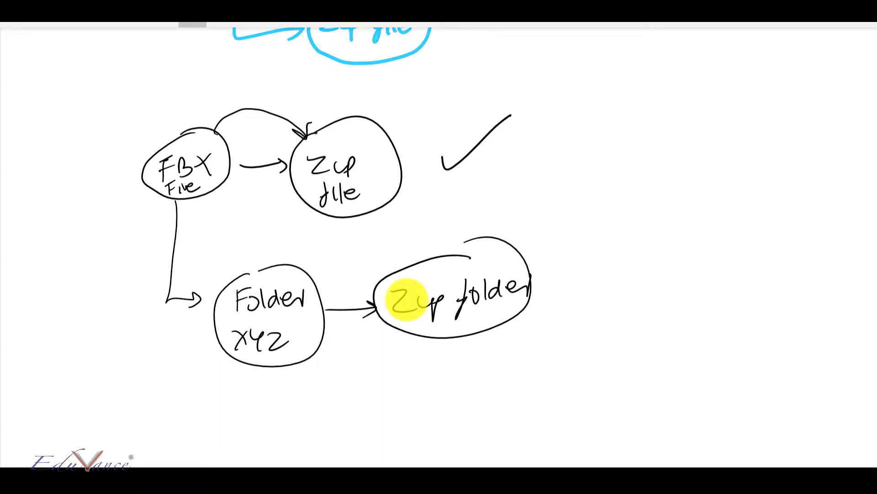
- Cross out both arrows of the folder route, then circle the direct FBX-to-Zip route and add a tick
{"action": "left_click_drag", "start_coordinate": [204, 227], "coordinate": [134, 285]}
{"action": "left_click_drag", "start_coordinate": [164, 245], "coordinate": [202, 297]}
{"action": "left_click_drag", "start_coordinate": [343, 267], "coordinate": [322, 329]}
{"action": "left_click_drag", "start_coordinate": [325, 285], "coordinate": [376, 352]}
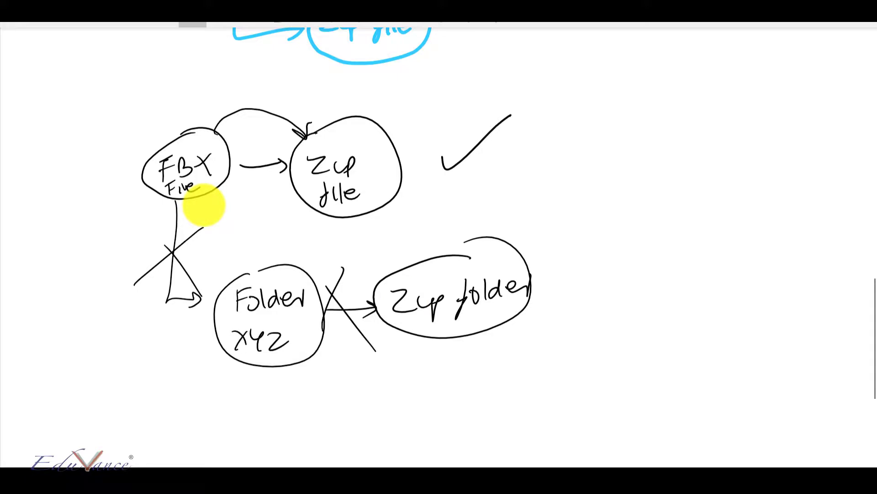
{"action": "mouse_move", "coordinate": [164, 97]}
{"action": "left_mouse_down"}
{"action": "mouse_move", "coordinate": [136, 98]}
{"action": "mouse_move", "coordinate": [334, 243]}
{"action": "mouse_move", "coordinate": [204, 72]}
{"action": "mouse_move", "coordinate": [136, 84]}
{"action": "left_mouse_up"}
{"action": "left_click_drag", "start_coordinate": [417, 105], "coordinate": [477, 79]}
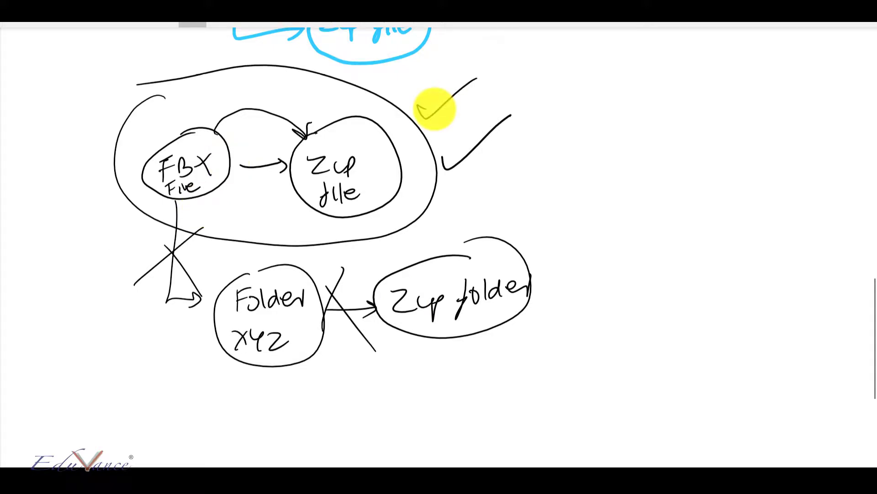
- Write "Directly zip the FBX" beside the diagram and circle it
{"action": "mouse_move", "coordinate": [590, 146]}
{"action": "left_mouse_down"}
{"action": "mouse_move", "coordinate": [646, 148]}
{"action": "mouse_move", "coordinate": [656, 130]}
{"action": "mouse_move", "coordinate": [658, 157]}
{"action": "left_mouse_up"}
{"action": "mouse_move", "coordinate": [666, 145]}
{"action": "left_mouse_down"}
{"action": "mouse_move", "coordinate": [676, 150]}
{"action": "mouse_move", "coordinate": [653, 184]}
{"action": "left_mouse_up"}
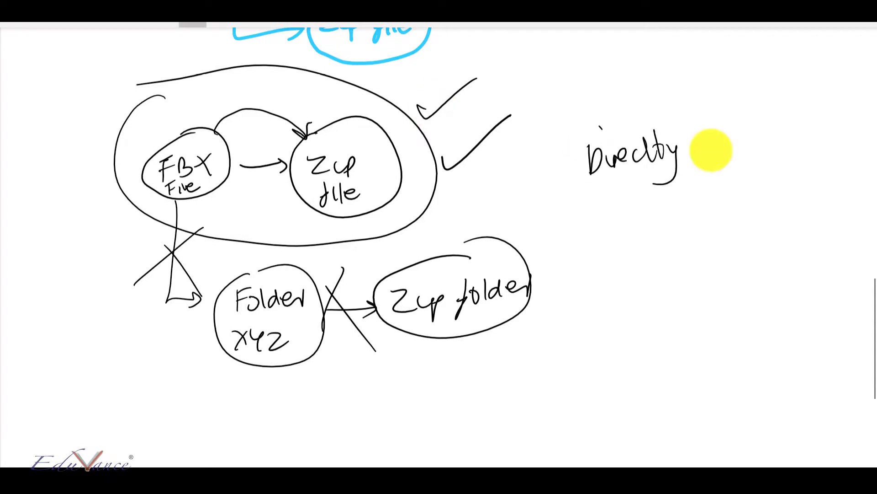
{"action": "left_click_drag", "start_coordinate": [698, 139], "coordinate": [714, 155]}
{"action": "mouse_move", "coordinate": [720, 142]}
{"action": "left_mouse_down"}
{"action": "mouse_move", "coordinate": [741, 134]}
{"action": "mouse_move", "coordinate": [734, 158]}
{"action": "left_mouse_up"}
{"action": "left_click_drag", "start_coordinate": [631, 191], "coordinate": [633, 219]}
{"action": "mouse_move", "coordinate": [619, 208]}
{"action": "left_mouse_down"}
{"action": "mouse_move", "coordinate": [675, 208]}
{"action": "mouse_move", "coordinate": [701, 195]}
{"action": "left_mouse_up"}
{"action": "left_click_drag", "start_coordinate": [707, 184], "coordinate": [709, 202]}
{"action": "left_click_drag", "start_coordinate": [727, 183], "coordinate": [746, 207]}
{"action": "left_click_drag", "start_coordinate": [745, 184], "coordinate": [730, 205]}
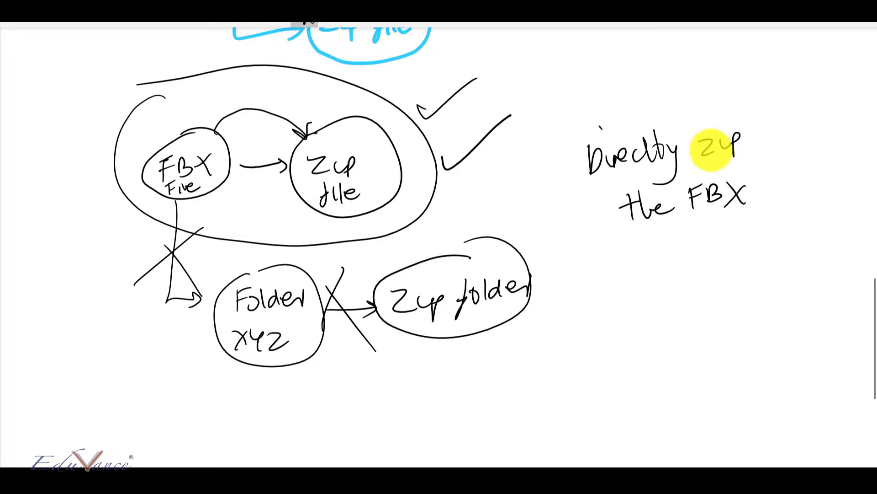
{"action": "mouse_move", "coordinate": [652, 116]}
{"action": "left_mouse_down"}
{"action": "mouse_move", "coordinate": [599, 131]}
{"action": "mouse_move", "coordinate": [772, 169]}
{"action": "mouse_move", "coordinate": [656, 117]}
{"action": "left_mouse_up"}
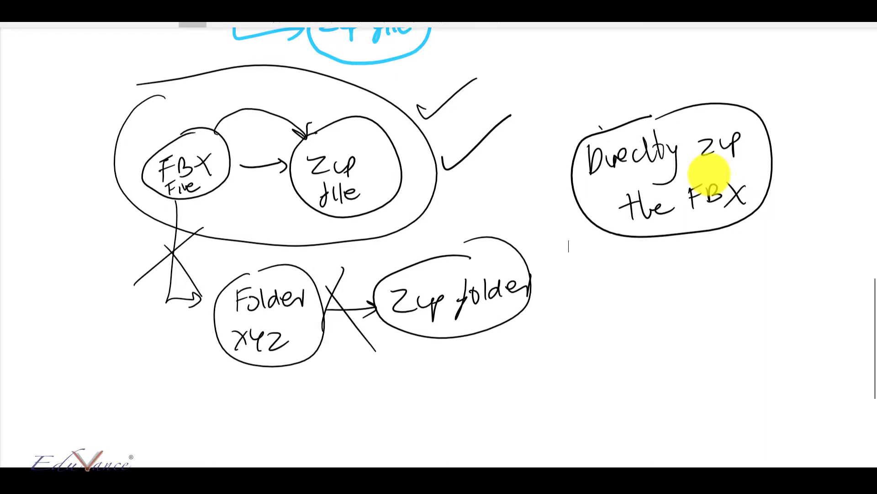
- Cross out the "Folder XYZ" and "Zip folder" circles in the diagram
{"action": "left_click_drag", "start_coordinate": [225, 350], "coordinate": [315, 271]}
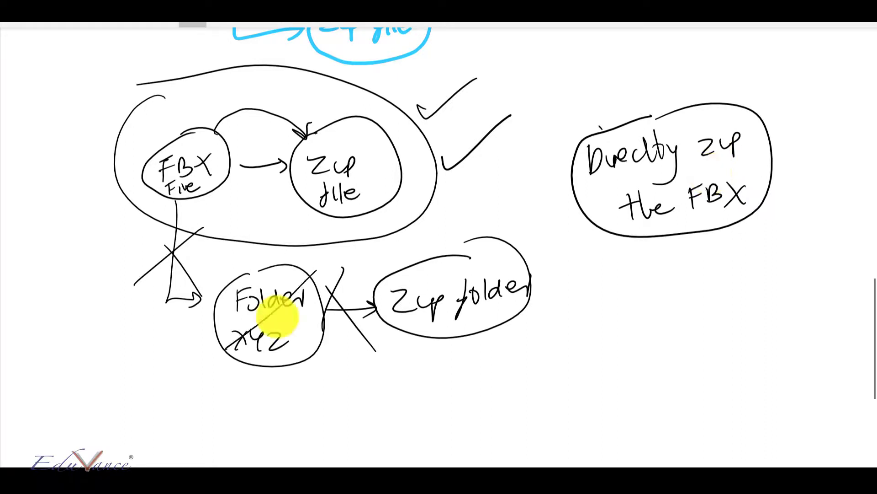
{"action": "left_click_drag", "start_coordinate": [224, 287], "coordinate": [314, 329]}
{"action": "left_click_drag", "start_coordinate": [483, 236], "coordinate": [404, 334]}
{"action": "left_click_drag", "start_coordinate": [384, 229], "coordinate": [503, 321]}
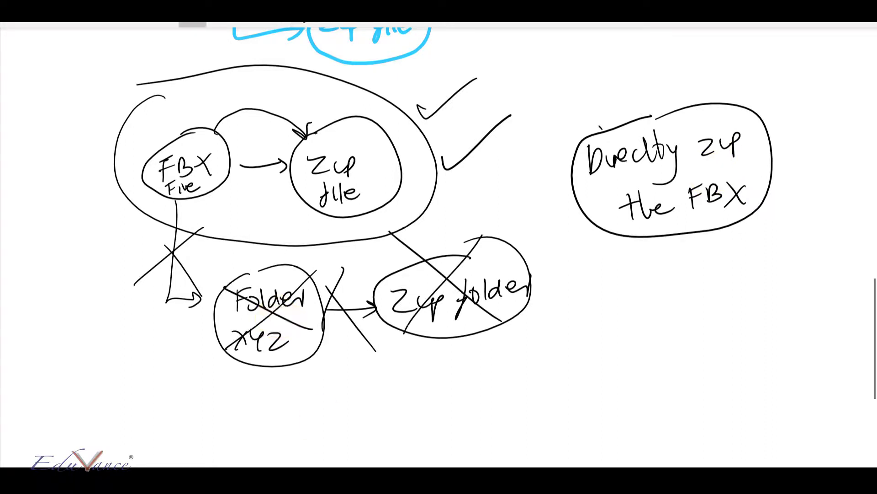
- Switch back to the Sample models folder in File Explorer and create a new folder named "Human body wrong"
{"action": "left_click", "coordinate": [387, 484]}
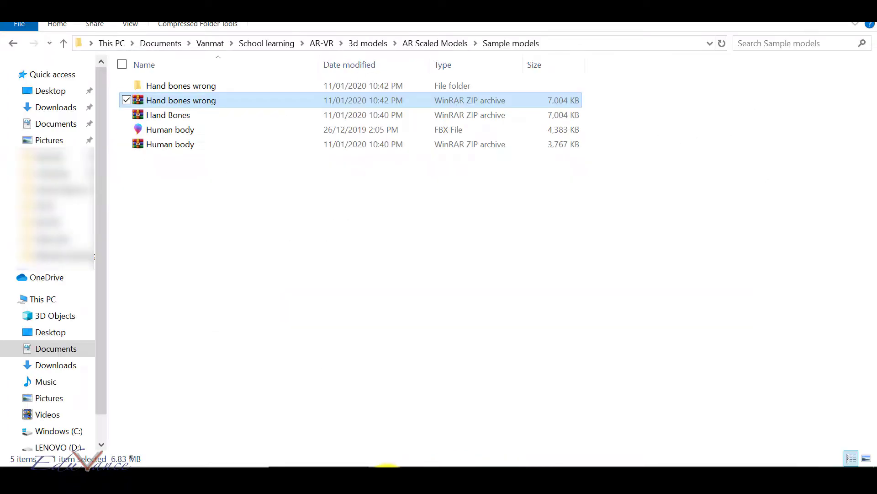
{"action": "left_click", "coordinate": [207, 193]}
{"action": "right_click", "coordinate": [165, 184]}
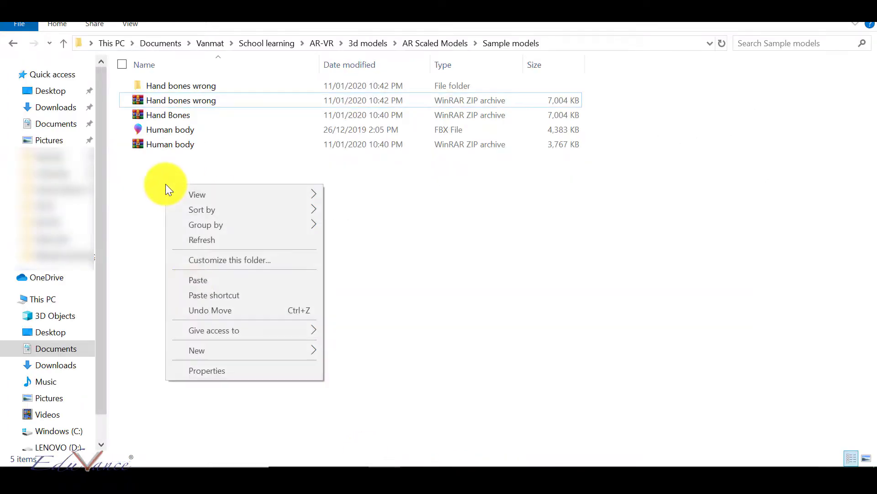
{"action": "mouse_move", "coordinate": [218, 349]}
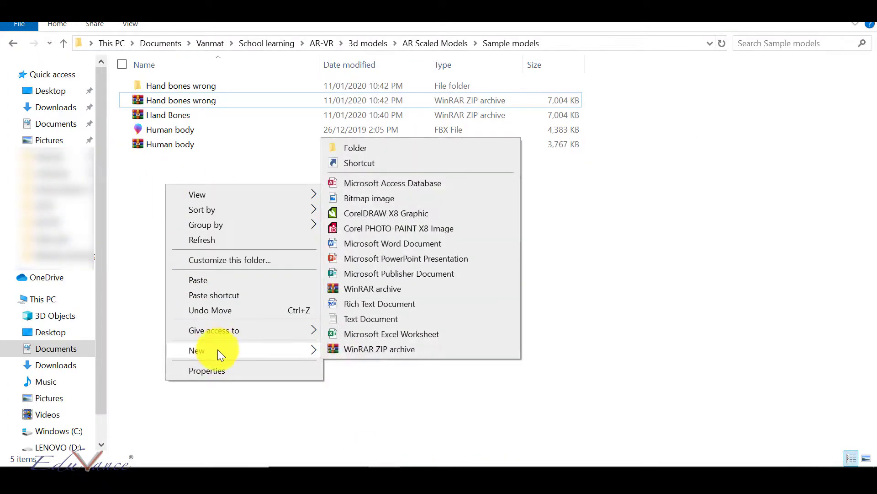
{"action": "left_click", "coordinate": [392, 147]}
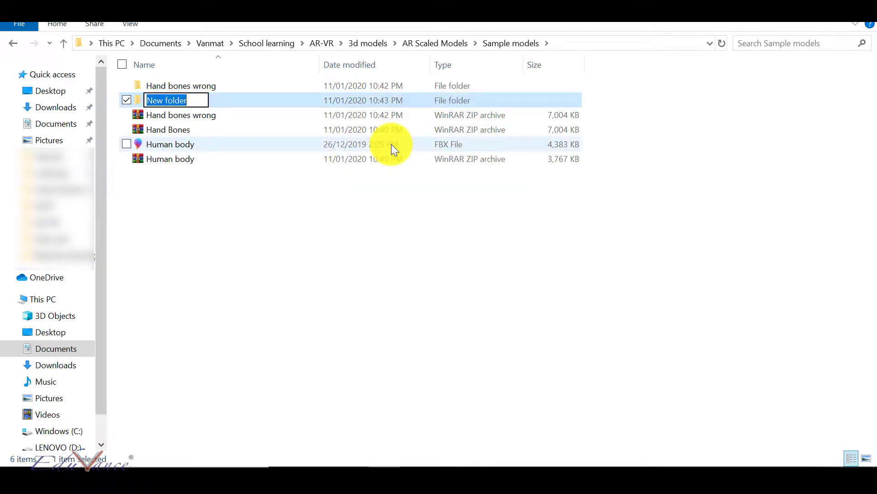
{"action": "type", "text": "HUman bo"}
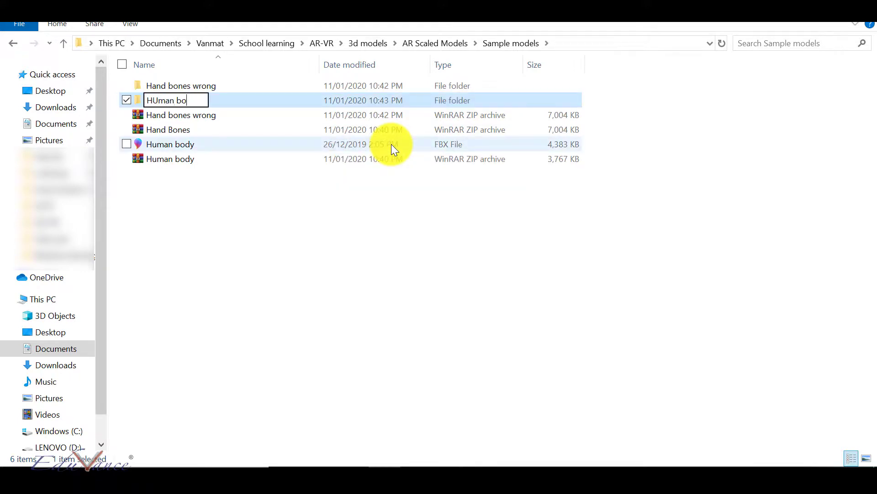
{"action": "type", "text": "dy wrong"}
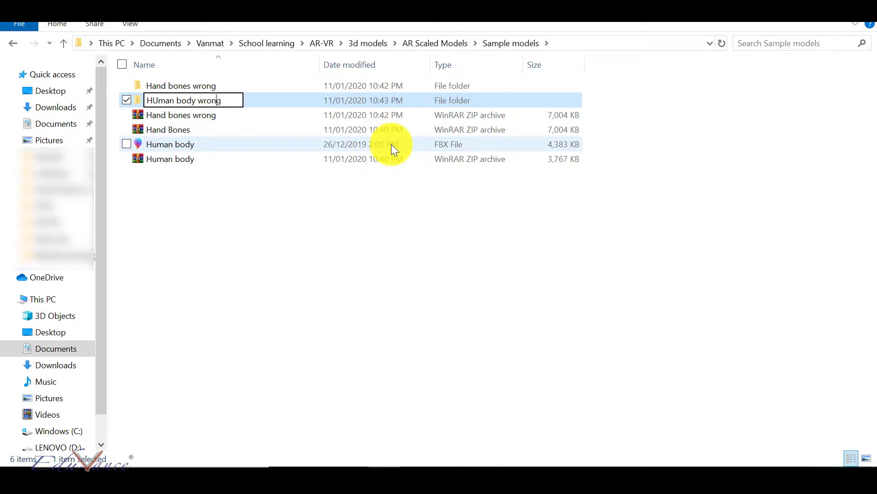
{"action": "key", "text": "BackSpace"}
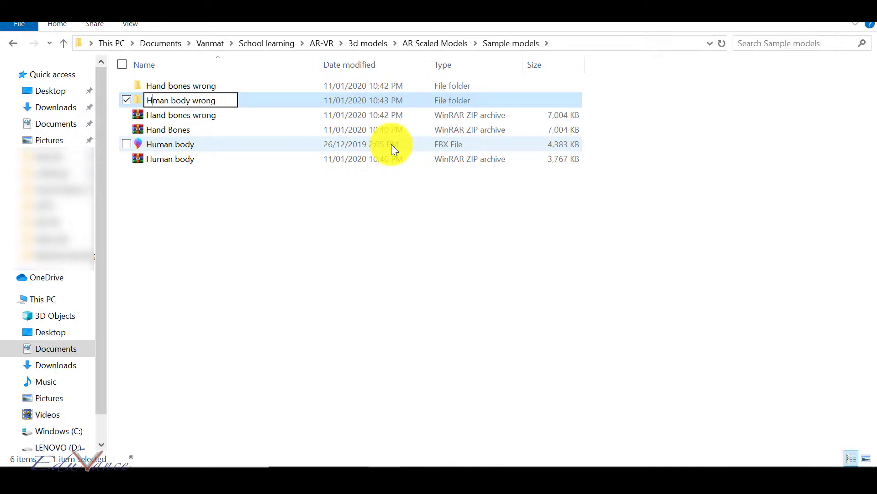
{"action": "type", "text": "u"}
{"action": "key", "text": "Return"}
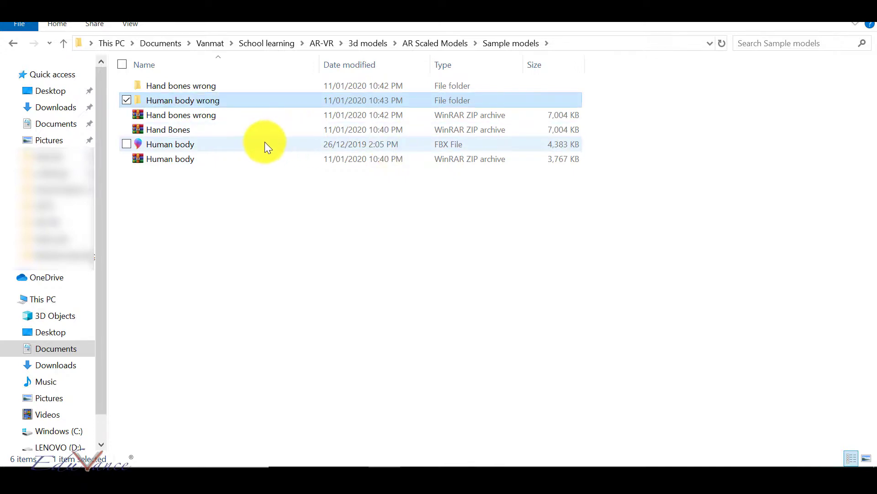
- Move the Human body FBX file into the Human body wrong folder and compress that folder into a ZIP archive of the same name
{"action": "left_click_drag", "start_coordinate": [265, 143], "coordinate": [171, 104]}
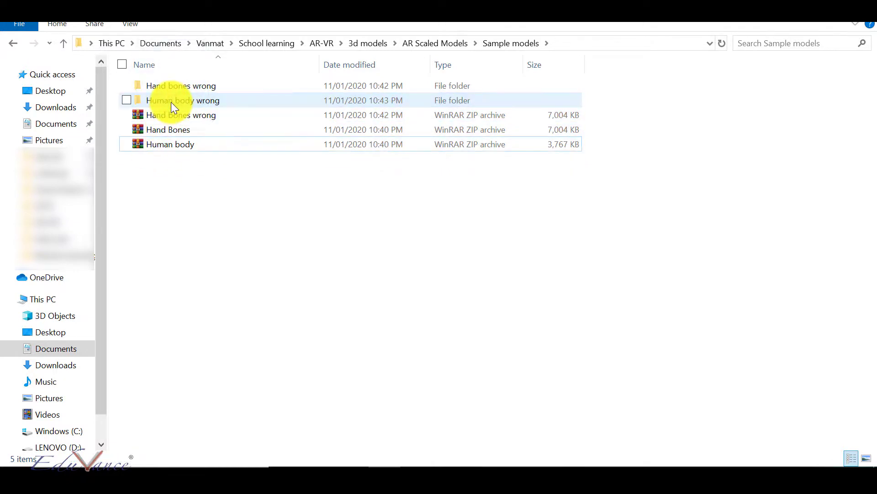
{"action": "left_click", "coordinate": [171, 104]}
{"action": "right_click", "coordinate": [171, 102]}
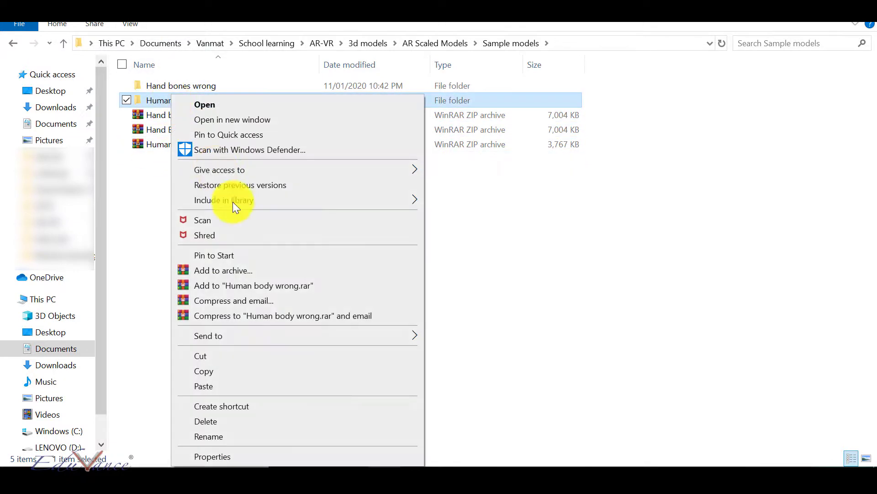
{"action": "mouse_move", "coordinate": [286, 338]}
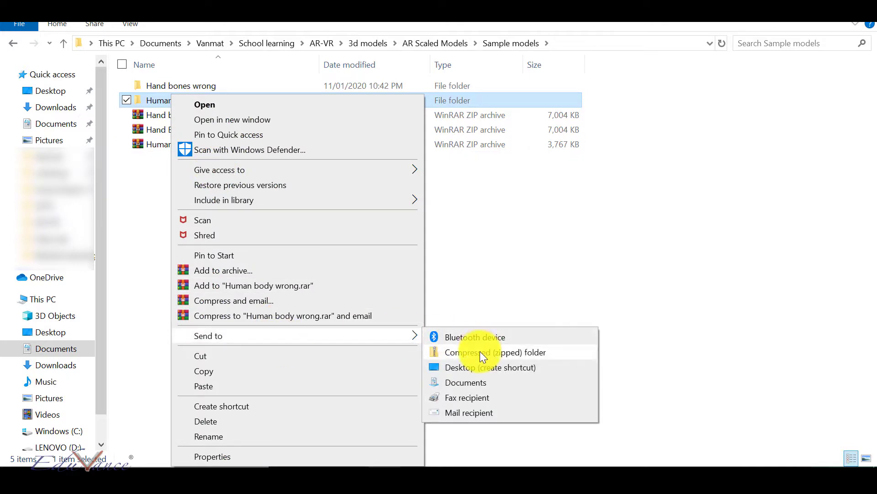
{"action": "left_click", "coordinate": [480, 351]}
{"action": "left_click", "coordinate": [480, 351]}
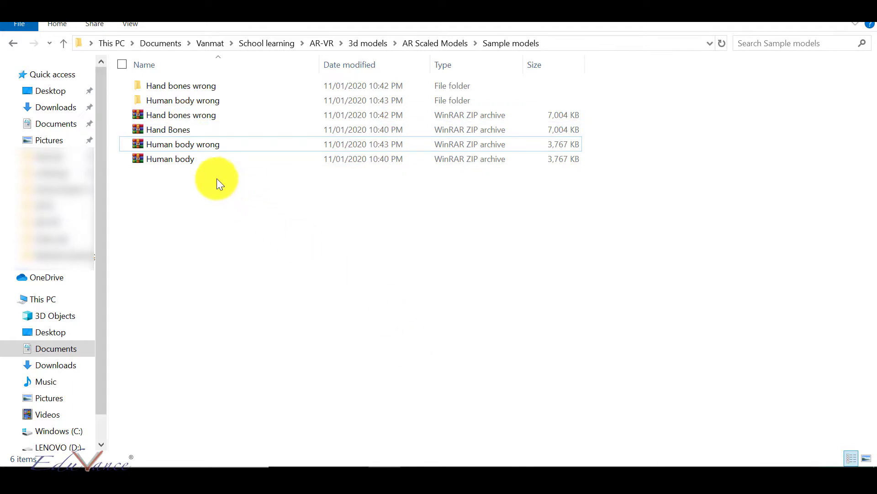
- Point out the Human body wrong and Hand bones wrong archives, plus the correctly zipped Hand Bones and Human body archives, by selecting each one
{"action": "left_click", "coordinate": [178, 145]}
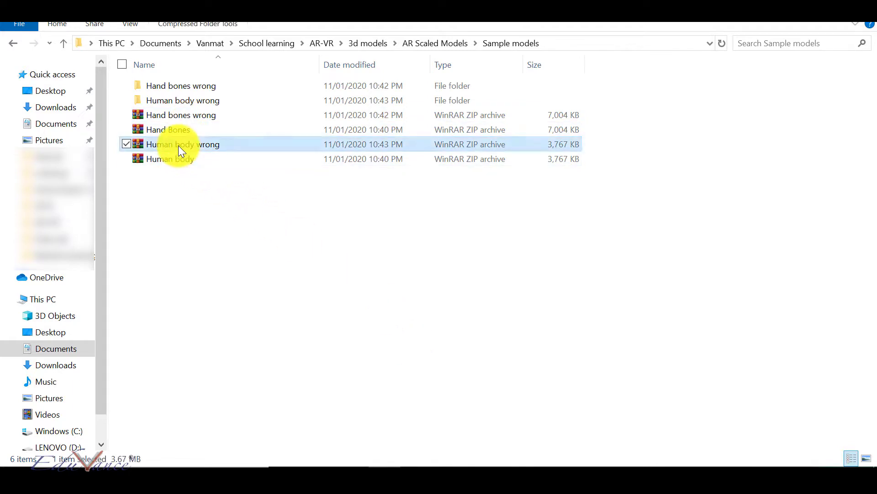
{"action": "left_click", "coordinate": [178, 118]}
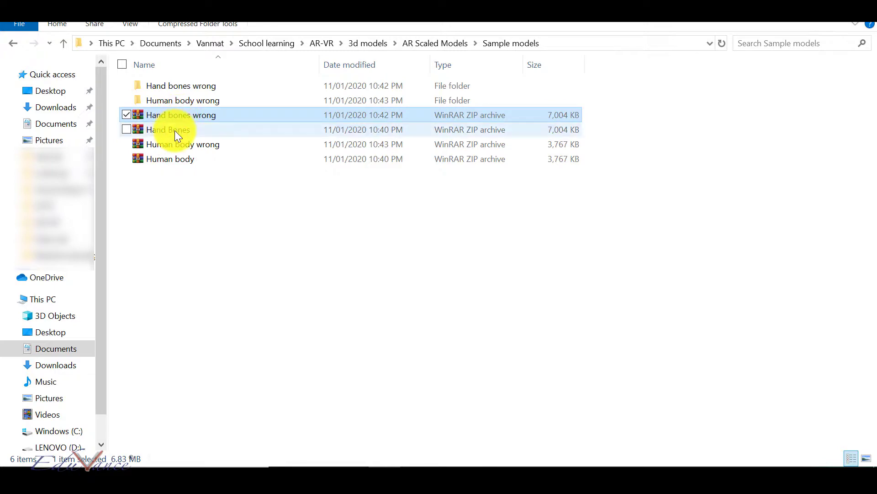
{"action": "left_click", "coordinate": [175, 130]}
{"action": "left_click", "coordinate": [177, 165]}
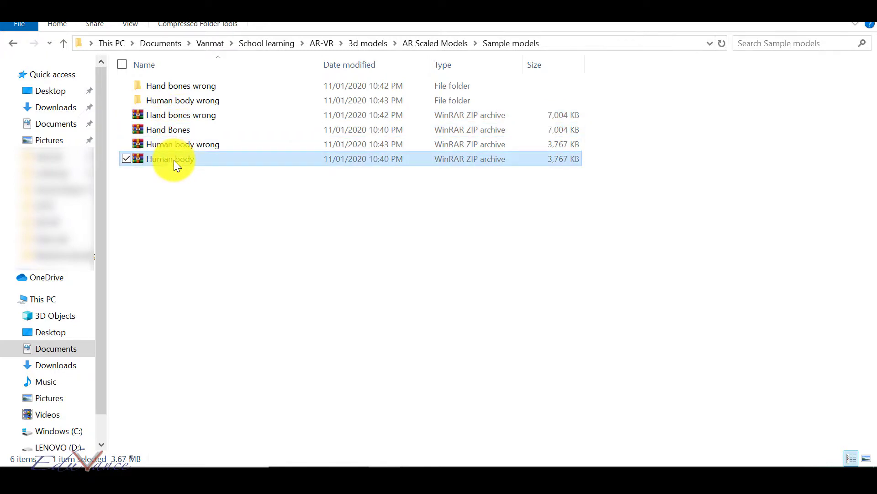
{"action": "left_click", "coordinate": [168, 130]}
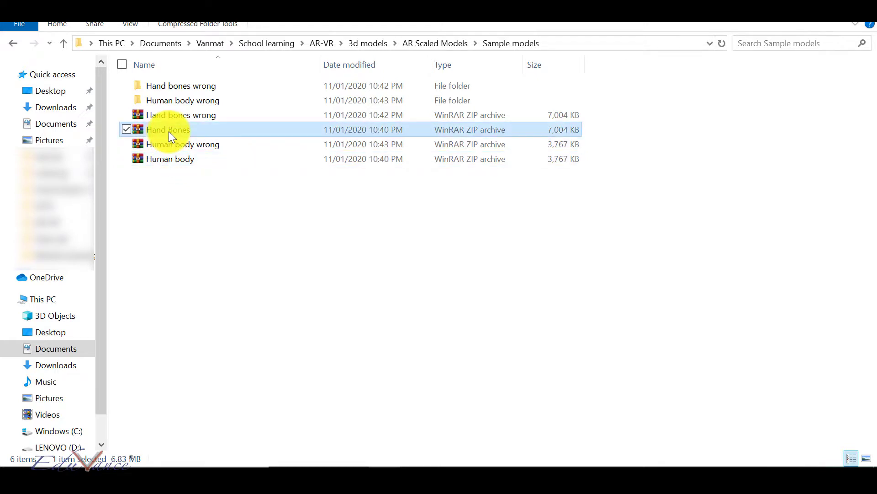
{"action": "left_click", "coordinate": [172, 160]}
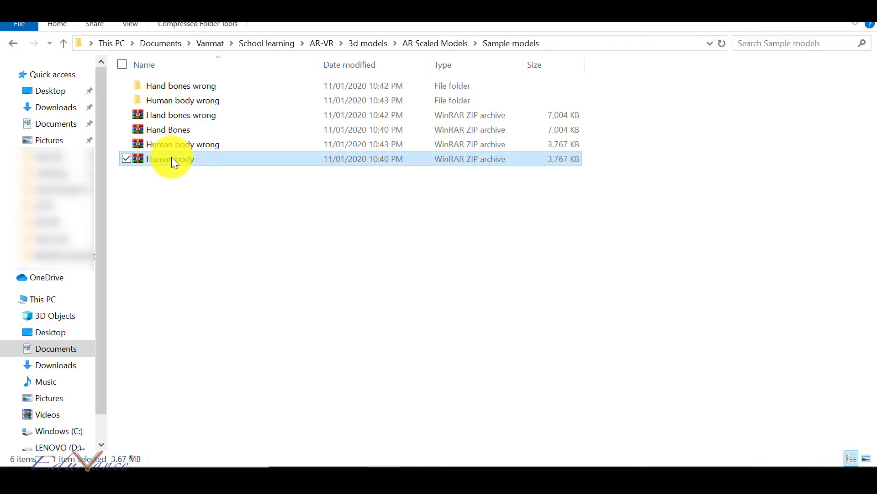
- Switch to the whiteboard, add a tick beside the direct FBX-to-zip route, and circle and cross out the folder route below it
{"action": "left_click", "coordinate": [542, 466]}
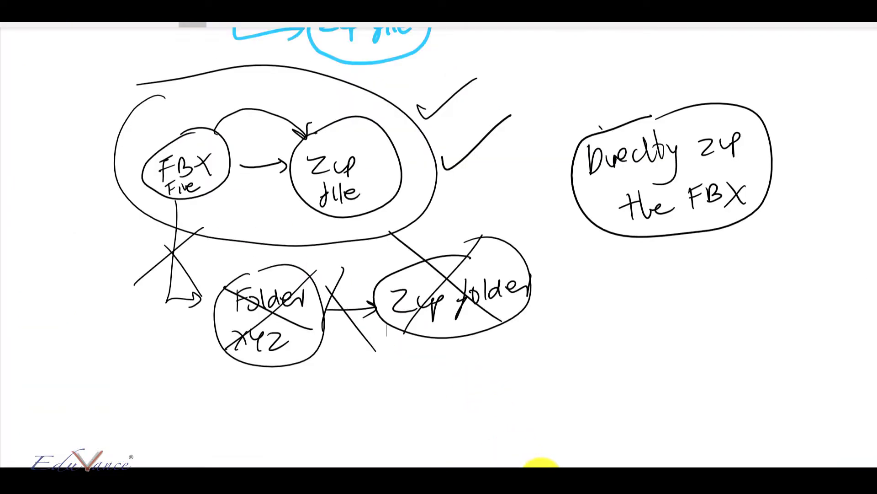
{"action": "mouse_move", "coordinate": [36, 141]}
{"action": "left_mouse_down"}
{"action": "mouse_move", "coordinate": [63, 136]}
{"action": "mouse_move", "coordinate": [103, 96]}
{"action": "left_mouse_up"}
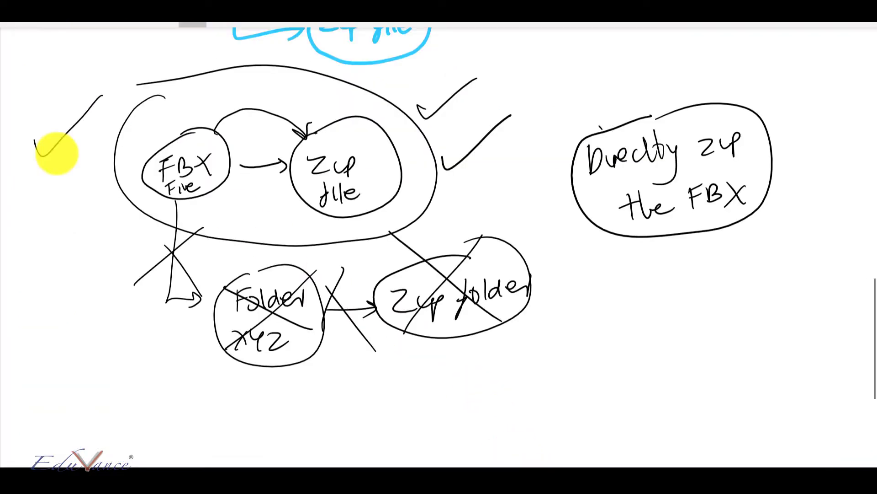
{"action": "mouse_move", "coordinate": [256, 246]}
{"action": "left_mouse_down"}
{"action": "mouse_move", "coordinate": [299, 414]}
{"action": "mouse_move", "coordinate": [253, 250]}
{"action": "left_mouse_up"}
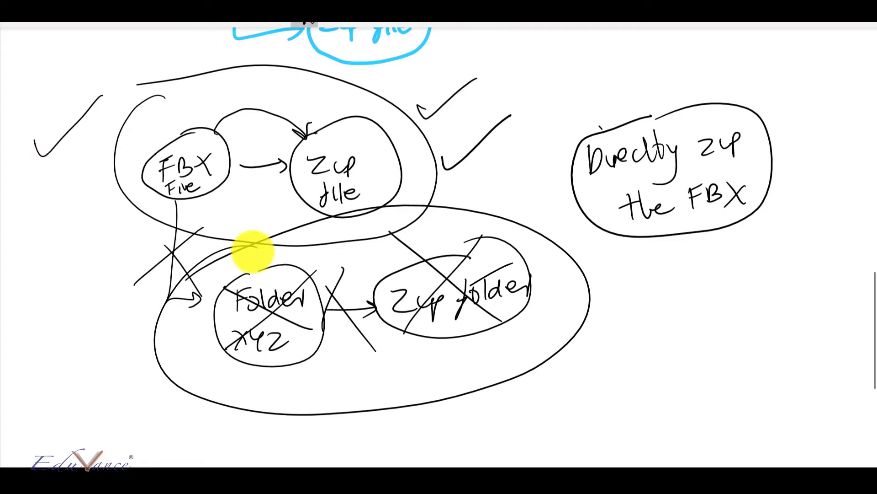
{"action": "left_click_drag", "start_coordinate": [313, 397], "coordinate": [471, 284]}
{"action": "left_click_drag", "start_coordinate": [340, 299], "coordinate": [562, 363]}
{"action": "left_click_drag", "start_coordinate": [254, 288], "coordinate": [379, 315]}
{"action": "left_click_drag", "start_coordinate": [323, 257], "coordinate": [249, 405]}
{"action": "left_click_drag", "start_coordinate": [160, 287], "coordinate": [368, 374]}
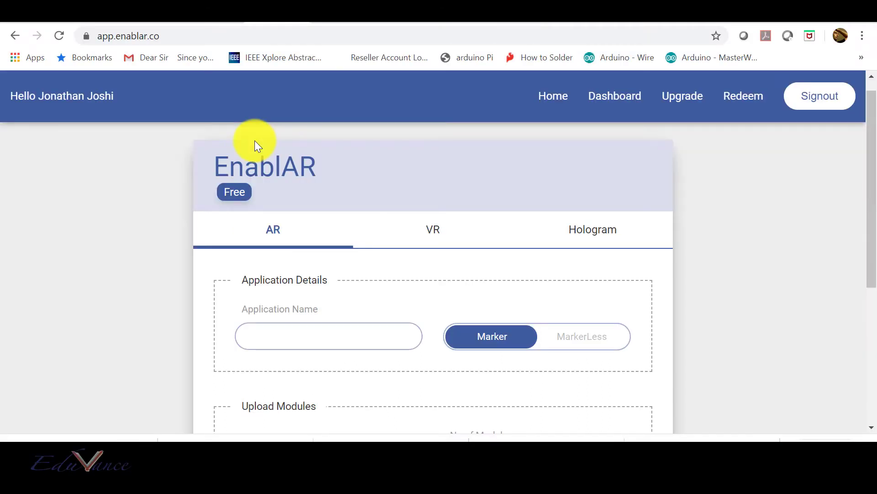
- In the enablAR web app in the browser, view the VR and Hologram application forms, and return to the AR form
{"action": "scroll", "coordinate": [254, 140], "scroll_direction": "down", "scroll_amount": 1}
{"action": "scroll", "coordinate": [254, 141], "scroll_direction": "up", "scroll_amount": 1}
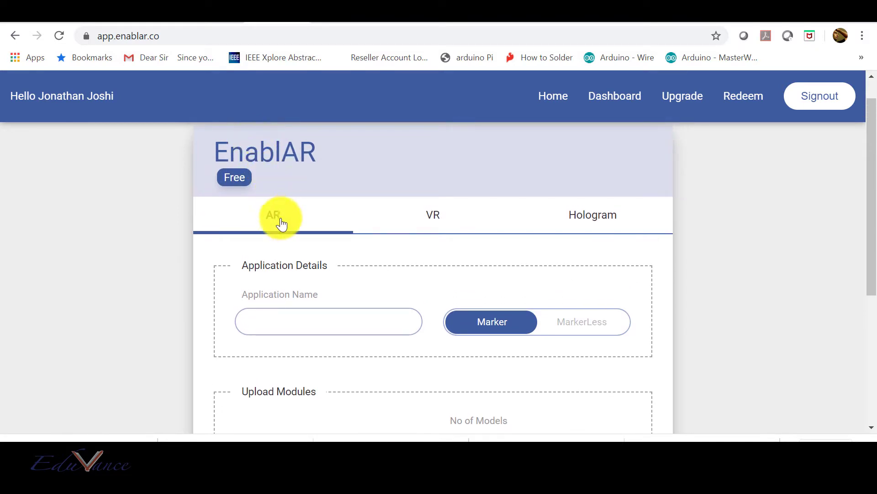
{"action": "left_click", "coordinate": [404, 211]}
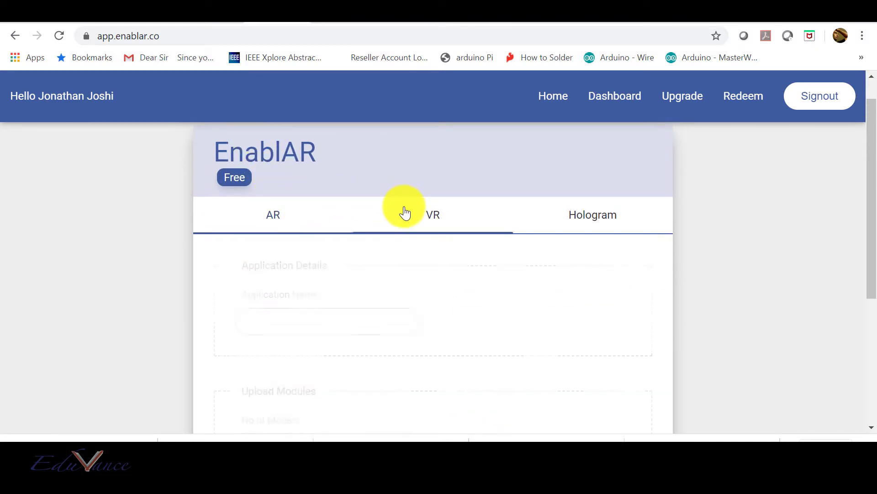
{"action": "left_click", "coordinate": [556, 207]}
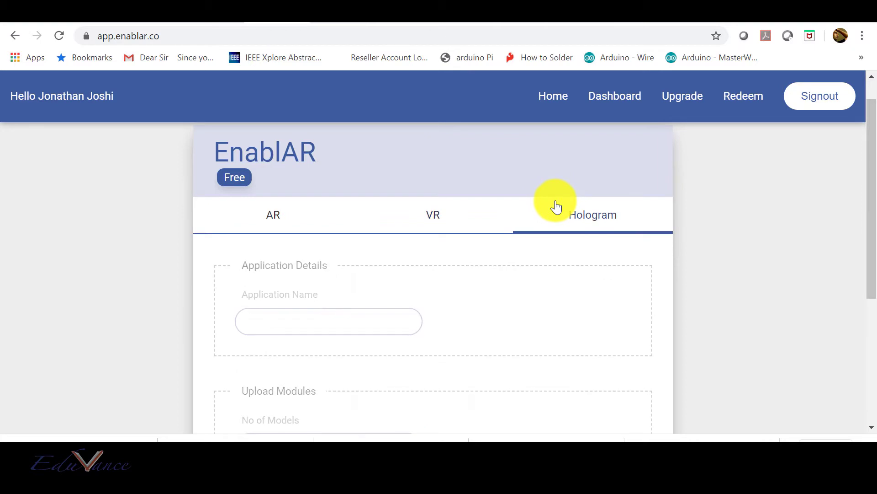
{"action": "left_click", "coordinate": [272, 212]}
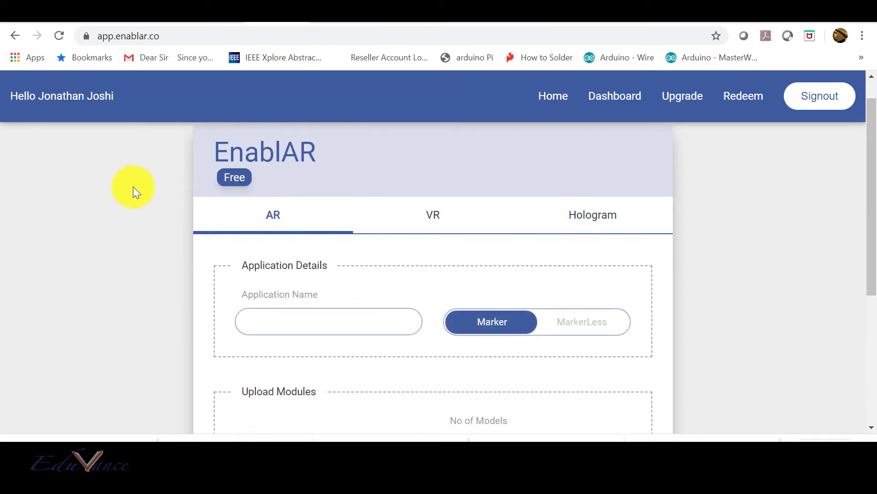